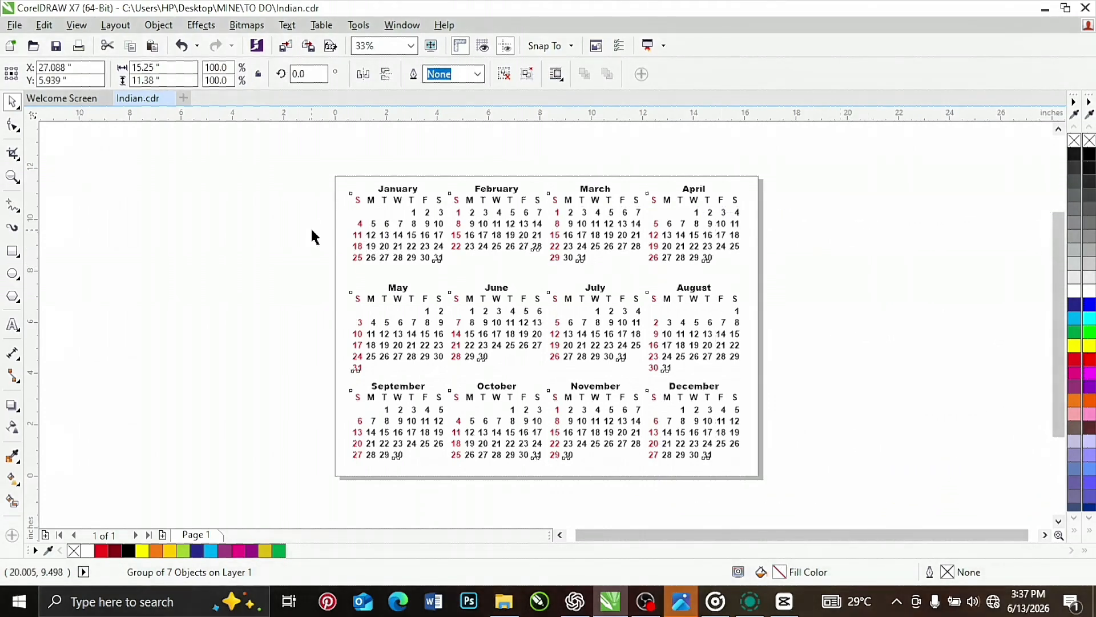
Run the Wizard.CreateCalendar macro from CalendarWizard.gms and expand the calendar wizard to its large preview
{"action": "left_click", "coordinate": [245, 204]}
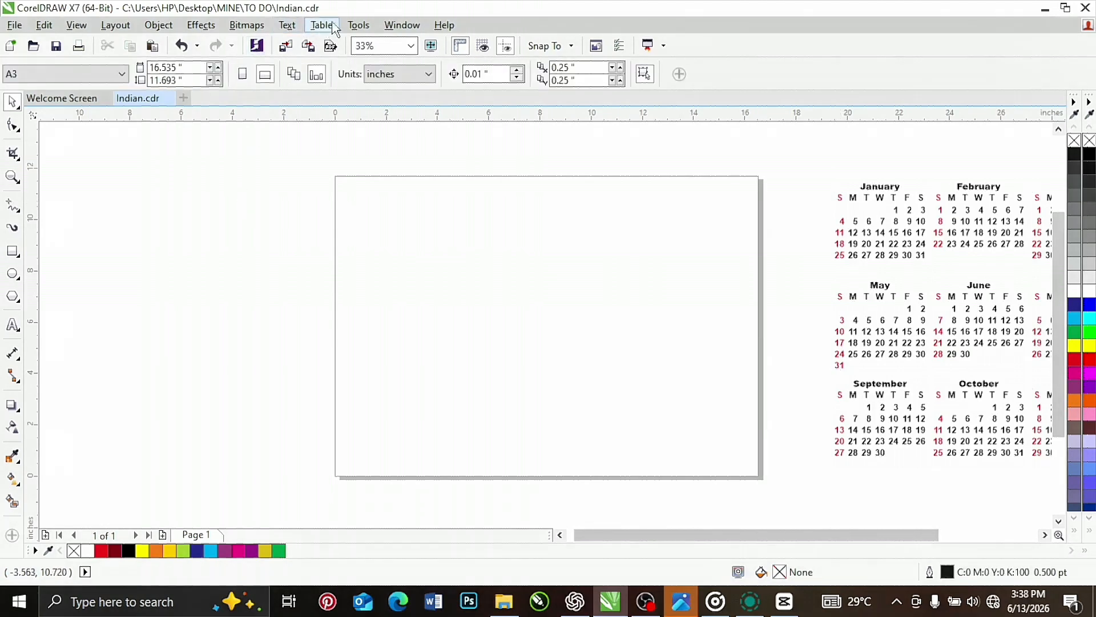
{"action": "left_click", "coordinate": [360, 30]}
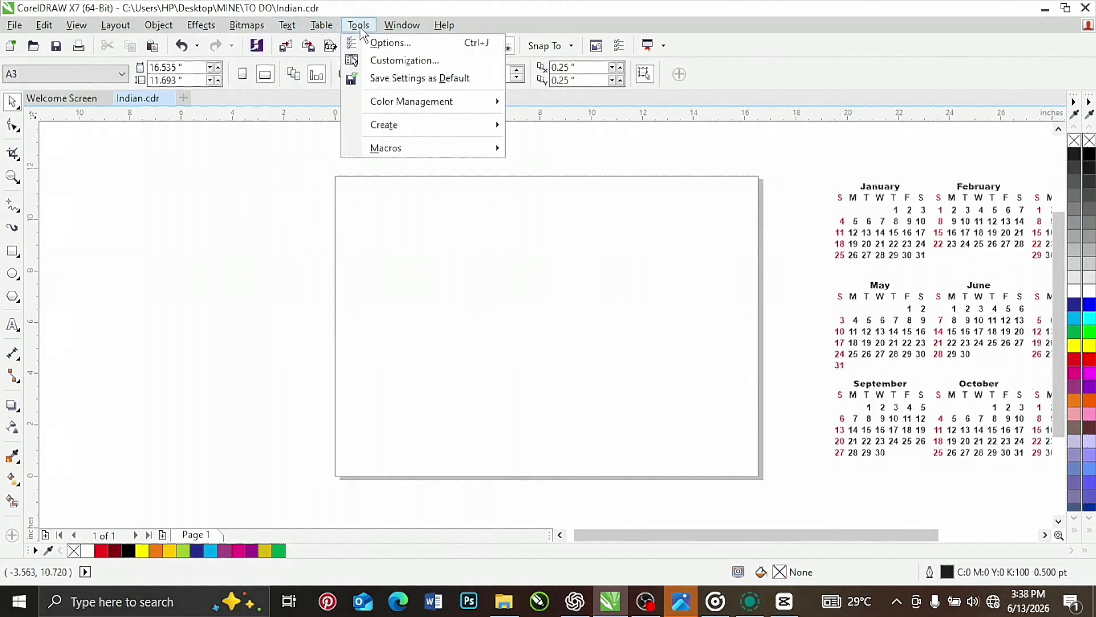
{"action": "mouse_move", "coordinate": [387, 152]}
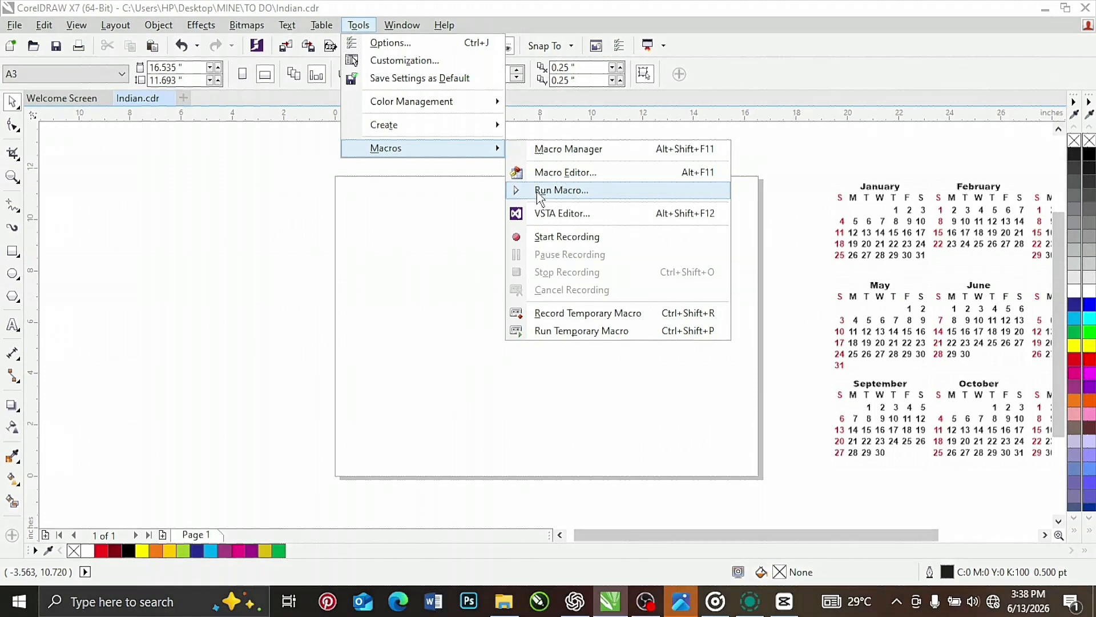
{"action": "left_click", "coordinate": [539, 192]}
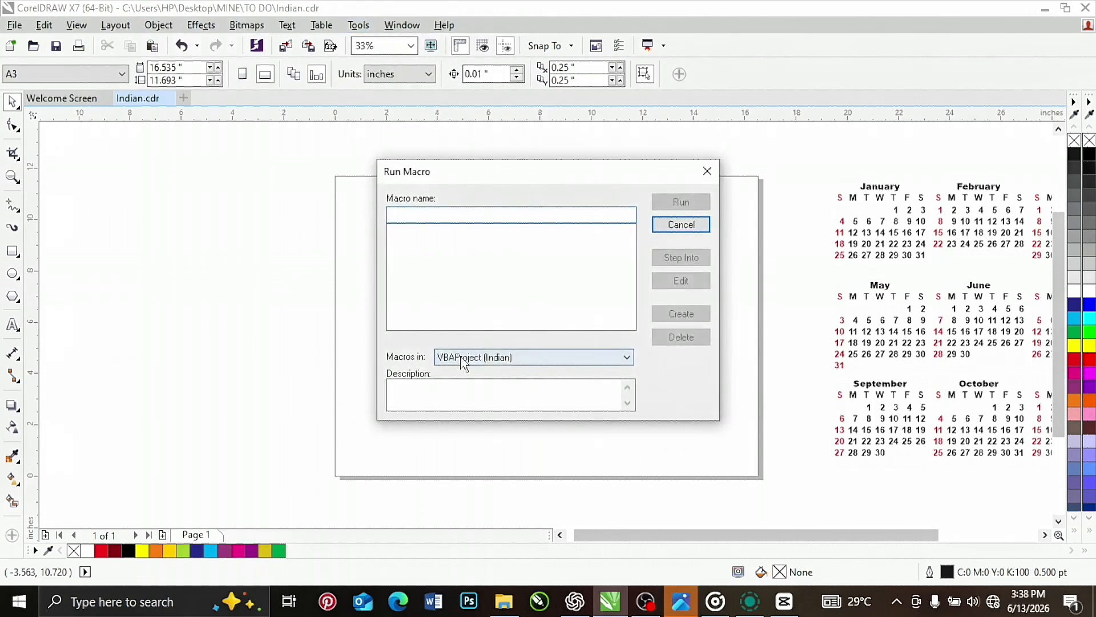
{"action": "left_click", "coordinate": [470, 363]}
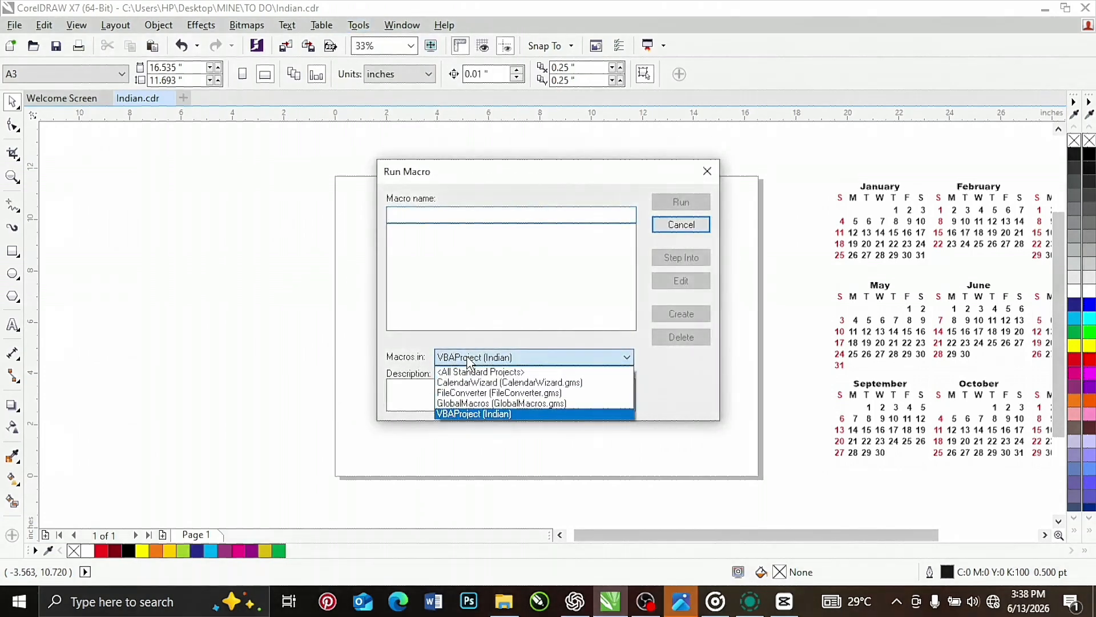
{"action": "left_click", "coordinate": [467, 382]}
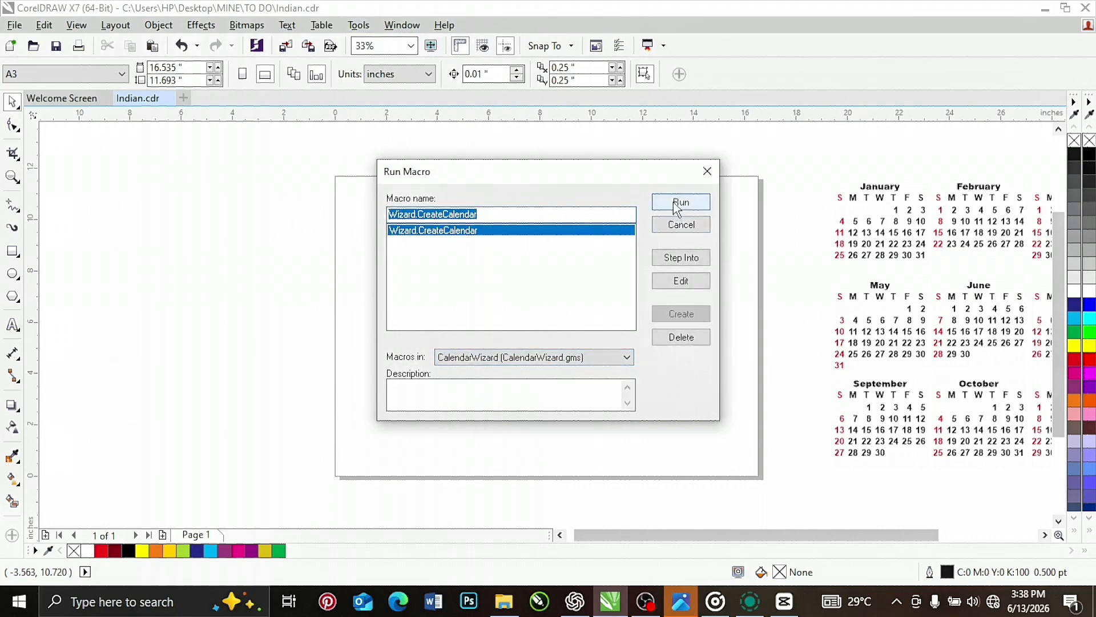
{"action": "left_click", "coordinate": [675, 203]}
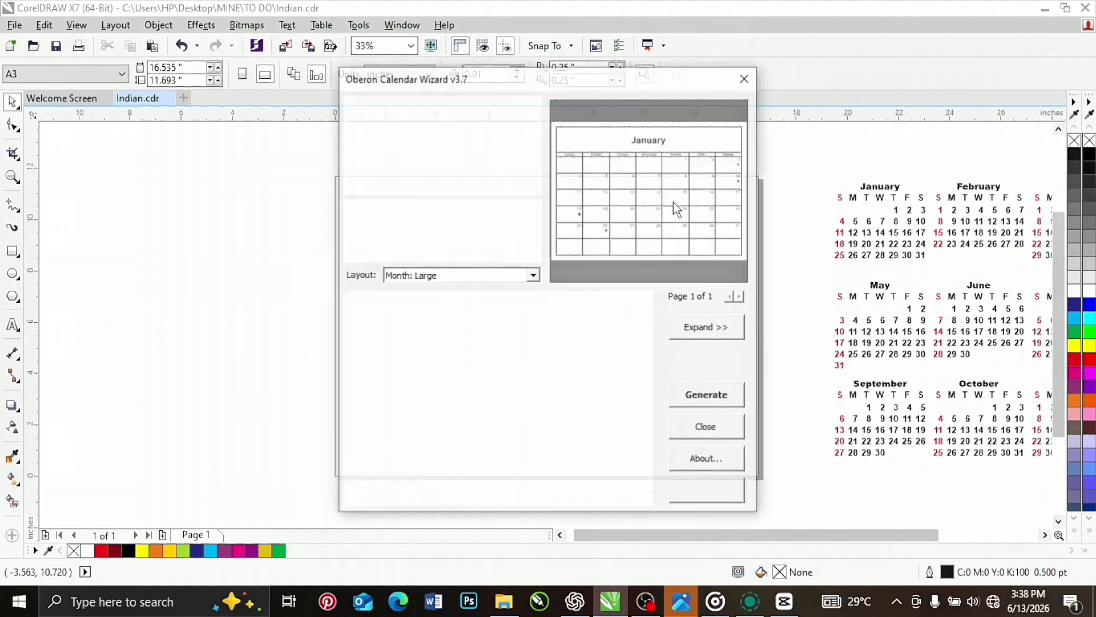
{"action": "left_click", "coordinate": [699, 330]}
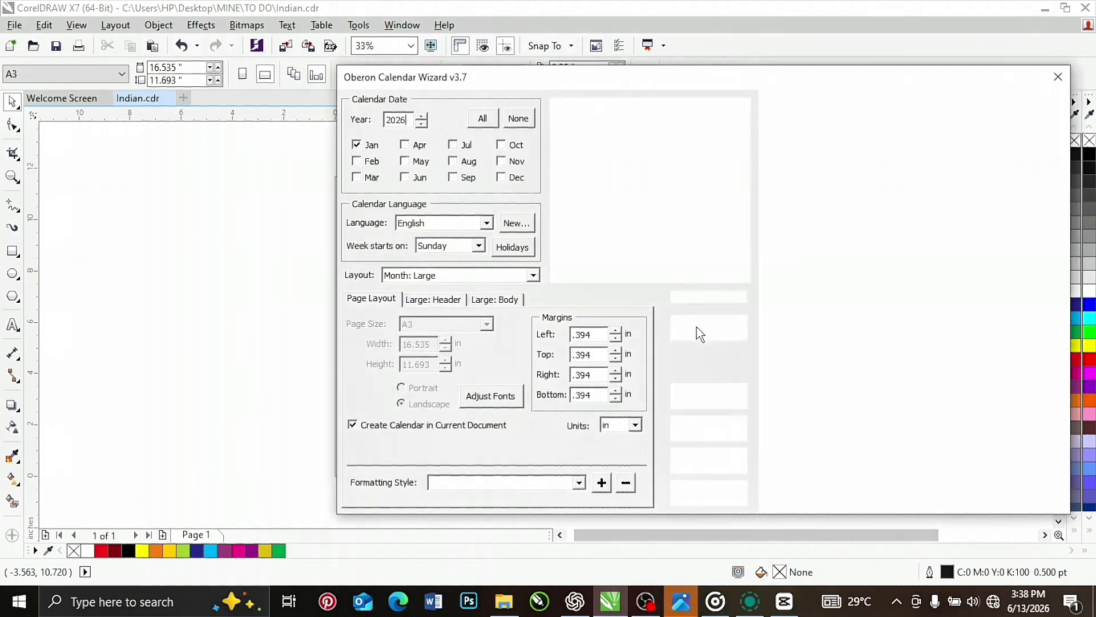
{"action": "left_click_drag", "start_coordinate": [577, 81], "coordinate": [369, 64]}
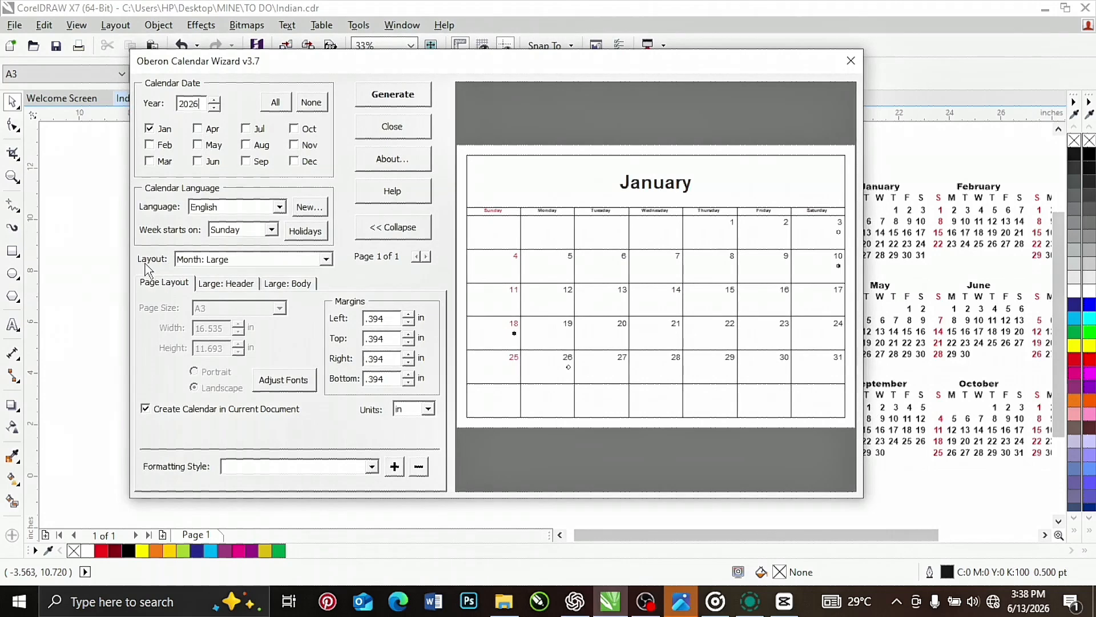
Try the calendar layouts Year: Image + 12 Small [Left/Bottom] and Year: Image + 12 Small [4x3]
{"action": "left_click", "coordinate": [326, 261]}
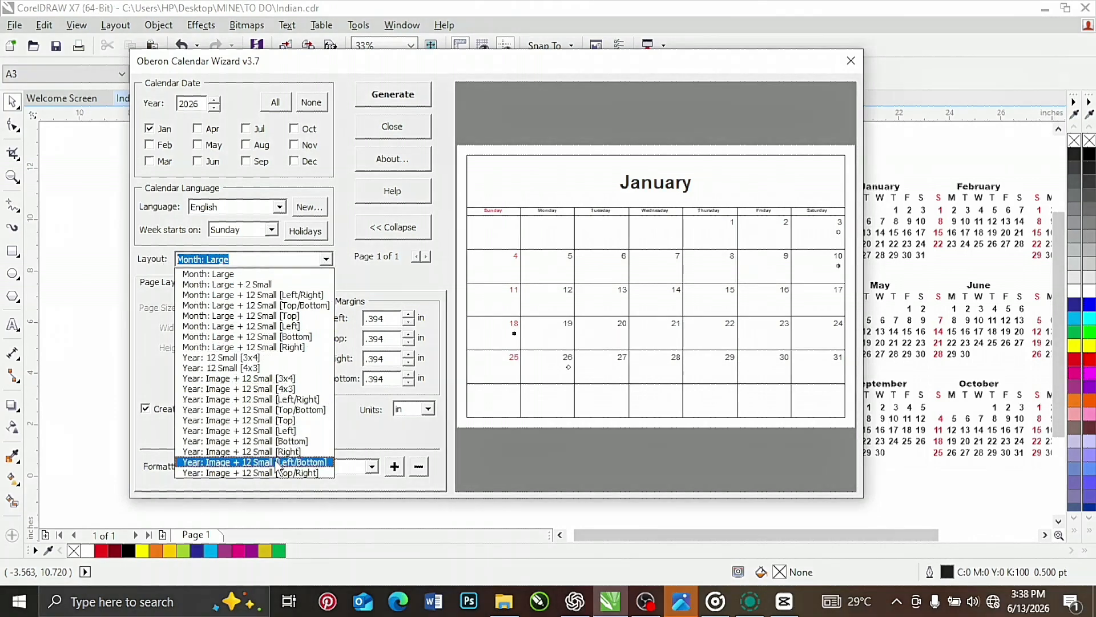
{"action": "left_click", "coordinate": [278, 463]}
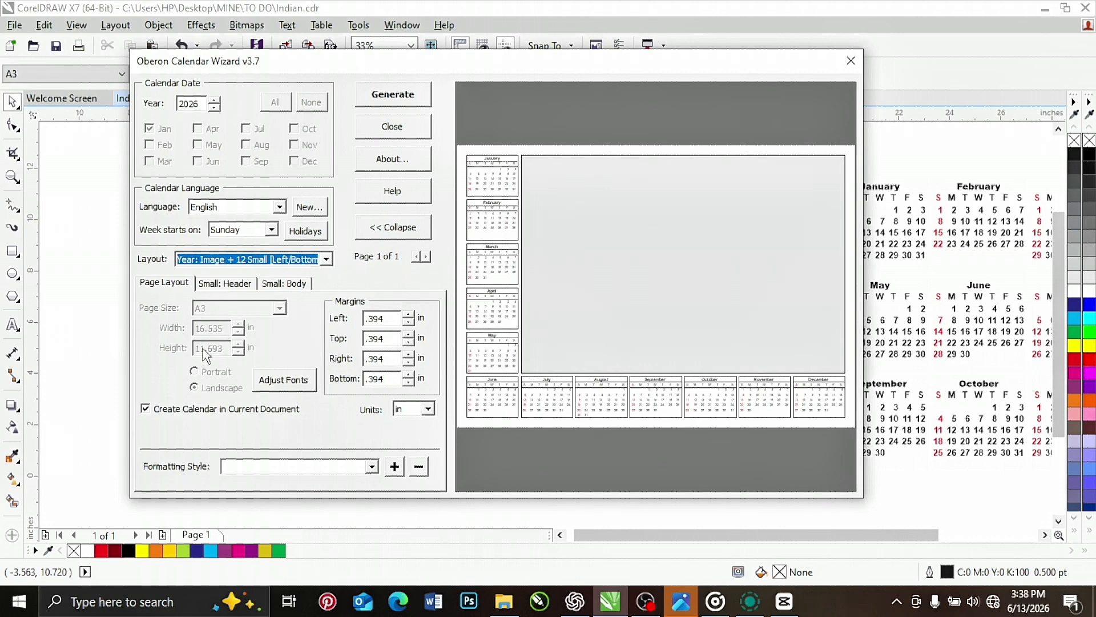
{"action": "left_click", "coordinate": [327, 260]}
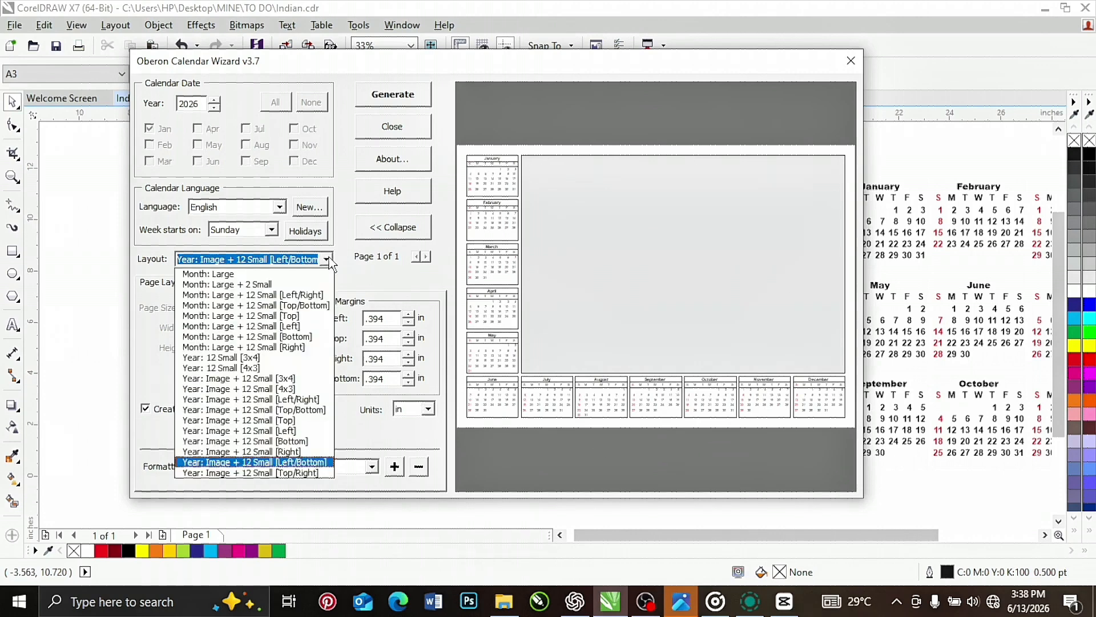
{"action": "left_click", "coordinate": [299, 388]}
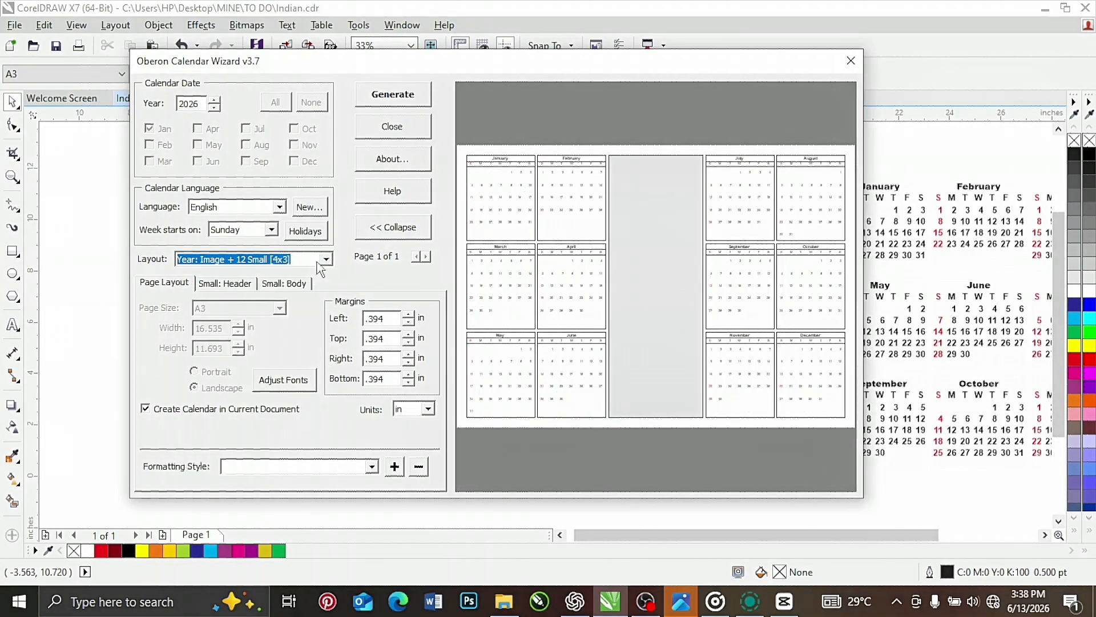
Set the calendar layout to Year: 12 Small [4x3]
{"action": "left_click", "coordinate": [327, 260]}
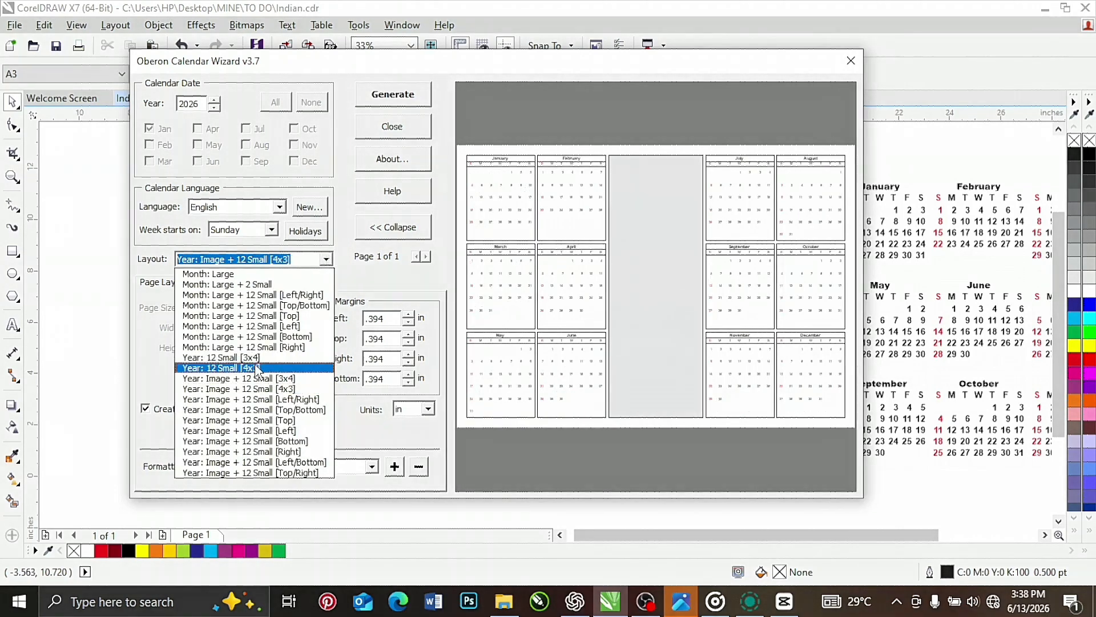
{"action": "left_click", "coordinate": [258, 368]}
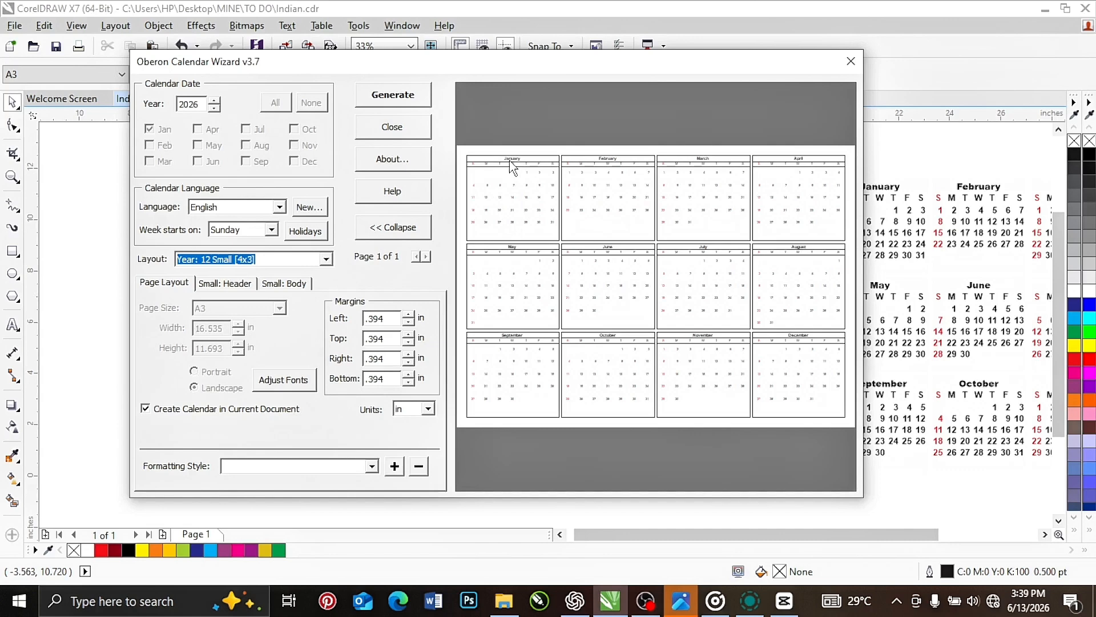
Set the small month title font to Segoe UI Symbol, Bold, size 28
{"action": "left_click", "coordinate": [224, 283]}
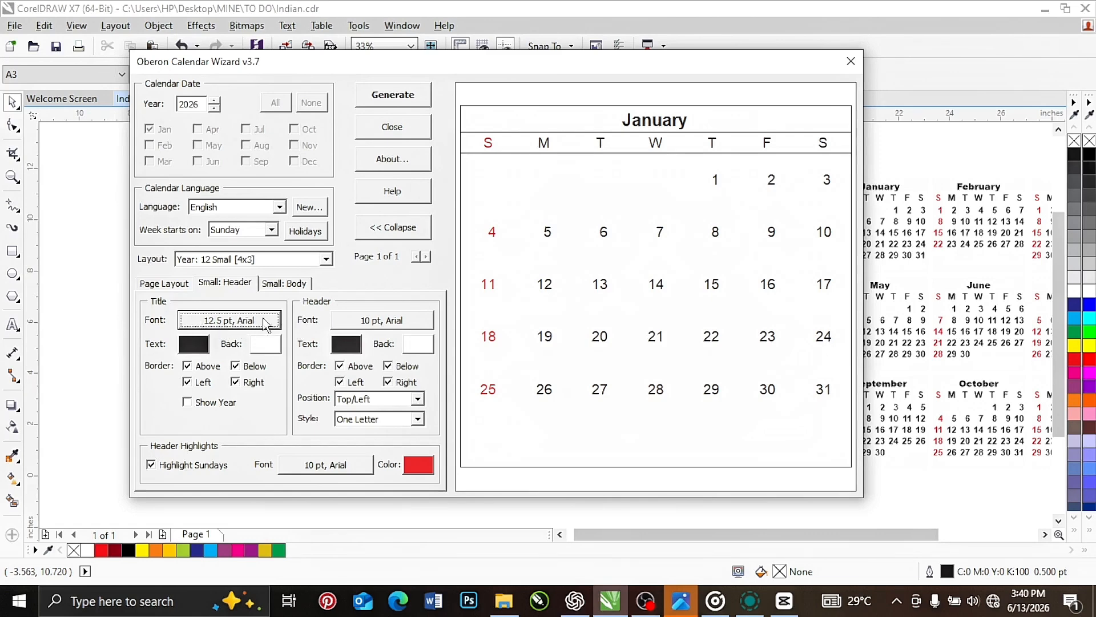
{"action": "left_click", "coordinate": [188, 324]}
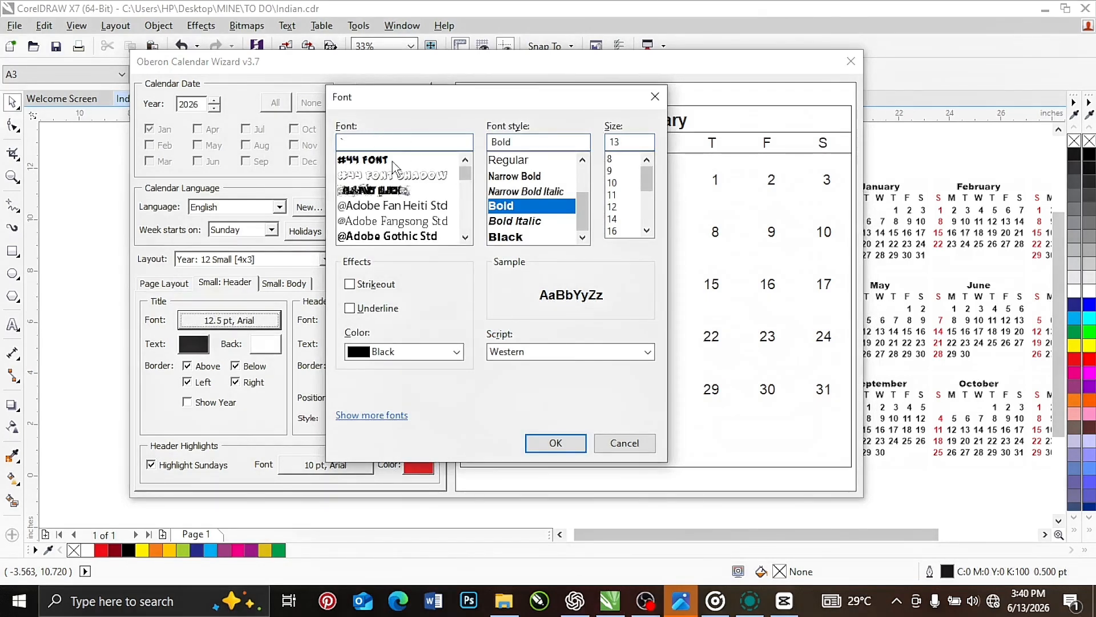
{"action": "left_click_drag", "start_coordinate": [464, 173], "coordinate": [465, 216]}
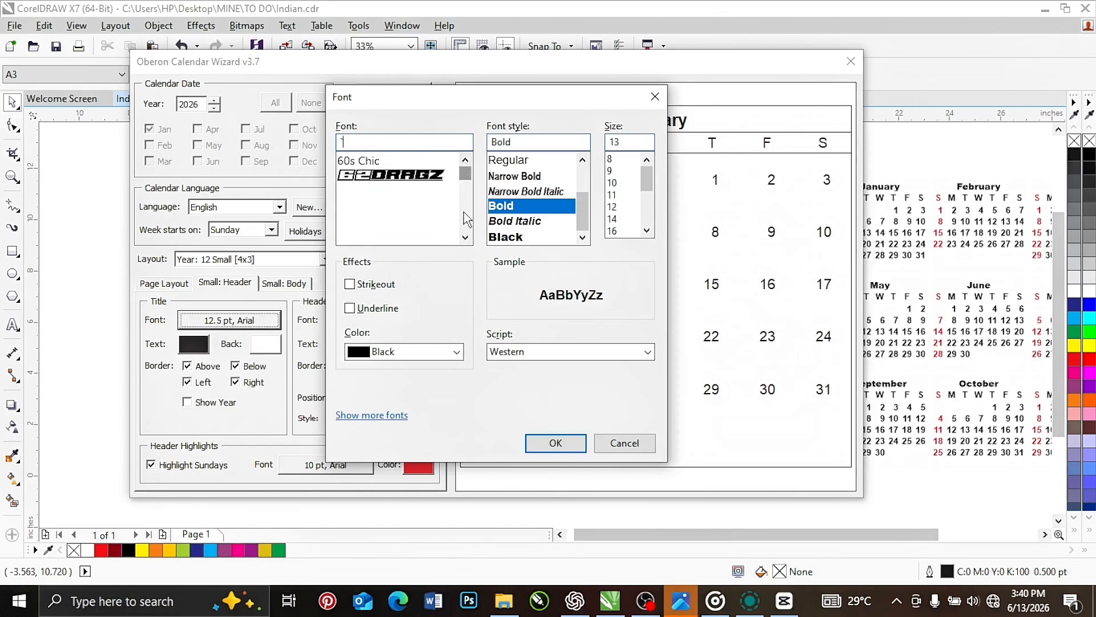
{"action": "left_click", "coordinate": [364, 192]}
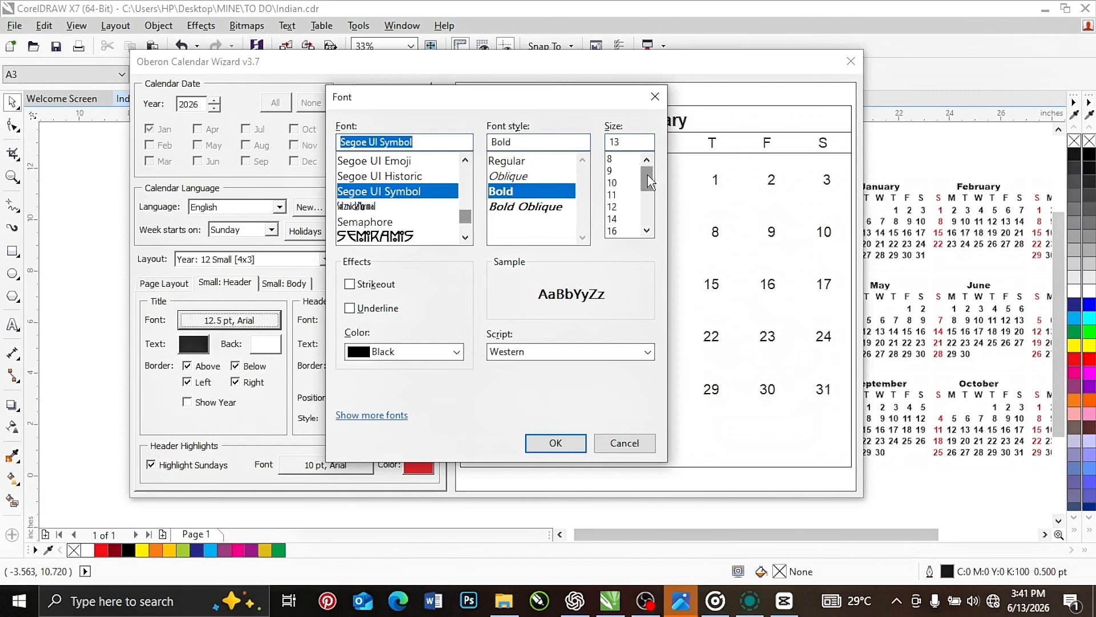
{"action": "left_click_drag", "start_coordinate": [646, 177], "coordinate": [647, 213]}
{"action": "left_click_drag", "start_coordinate": [577, 103], "coordinate": [420, 110]}
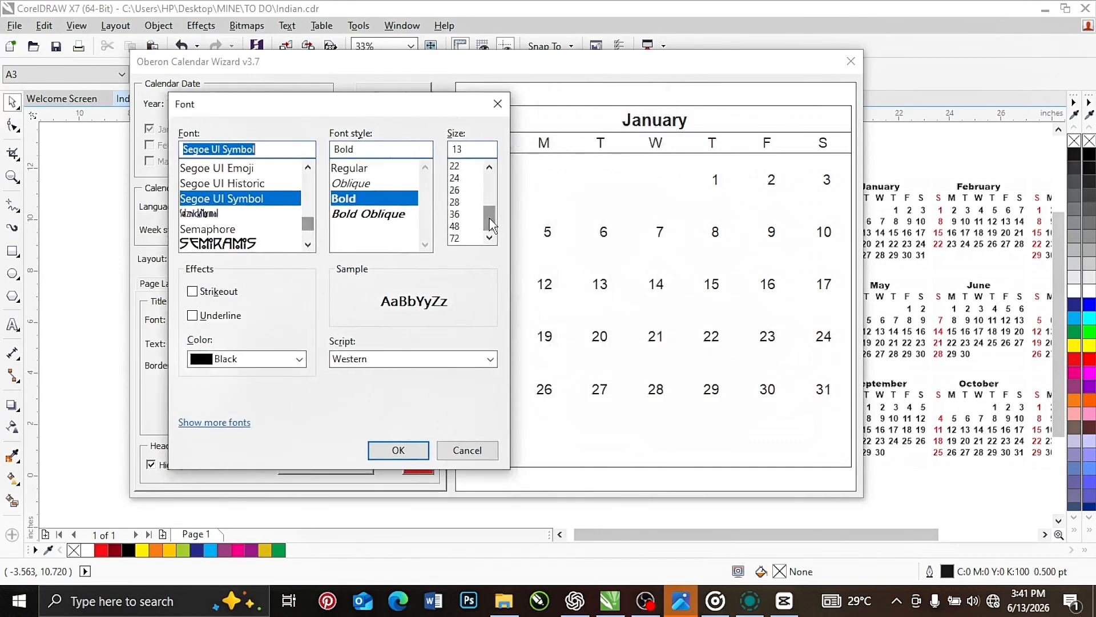
{"action": "left_click", "coordinate": [456, 203]}
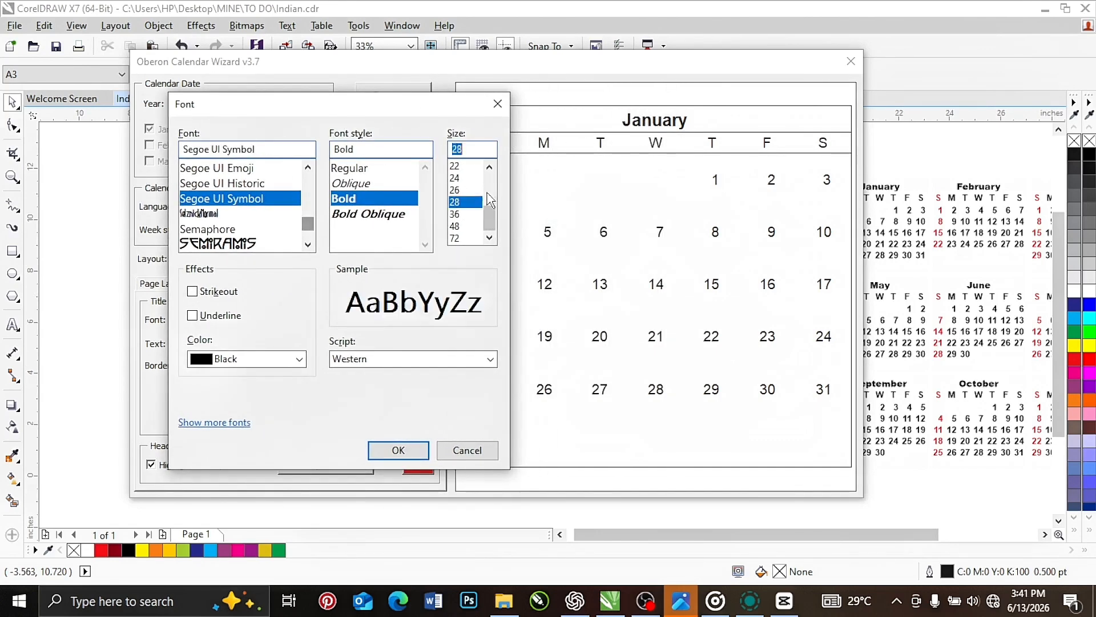
{"action": "left_click", "coordinate": [399, 451]}
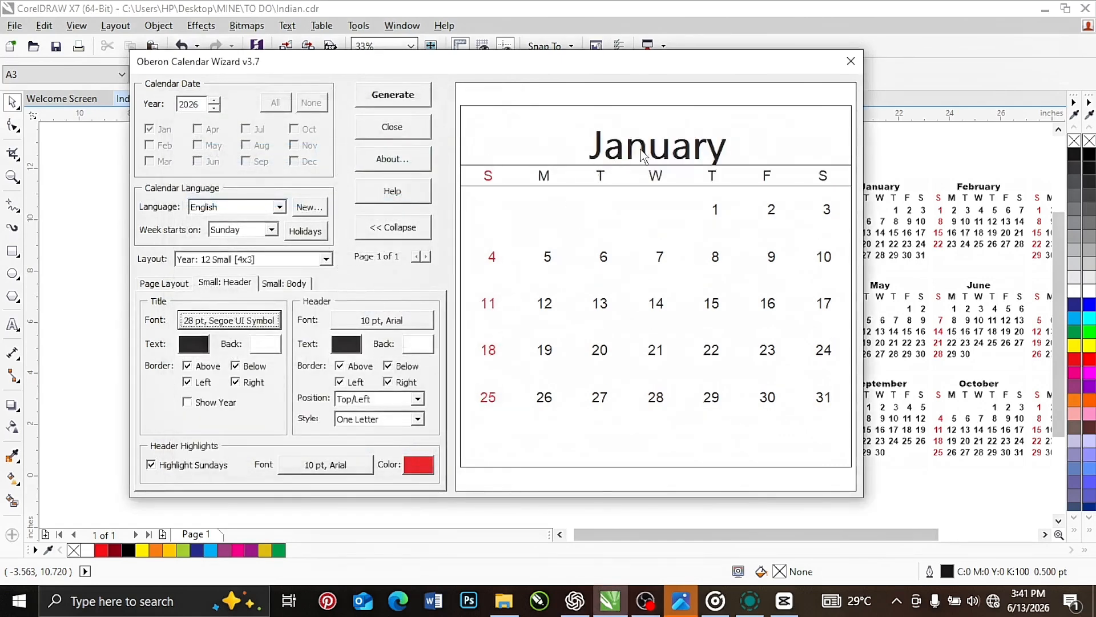
Try a red month title text color, CMYK 0, 100, 59, 0
{"action": "left_click", "coordinate": [194, 345]}
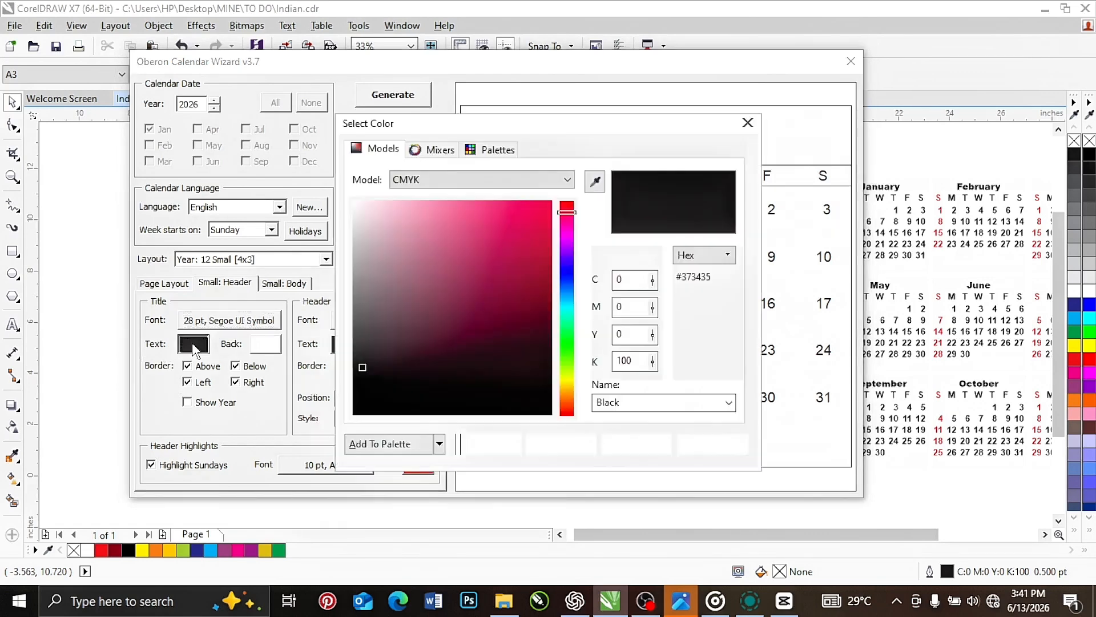
{"action": "left_click", "coordinate": [551, 206]}
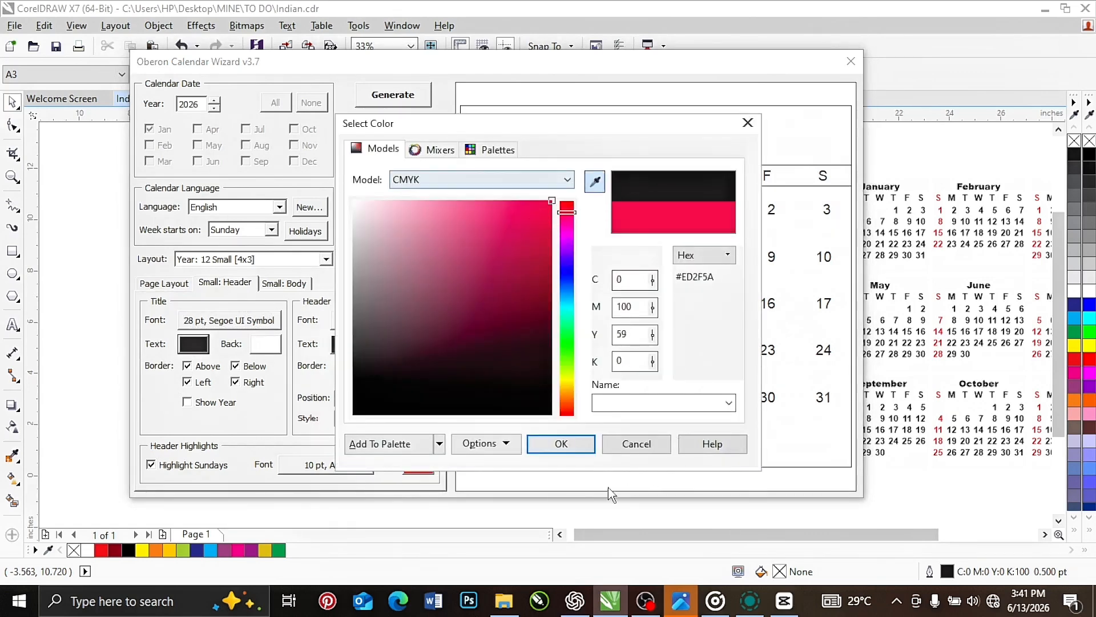
{"action": "left_click", "coordinate": [561, 444]}
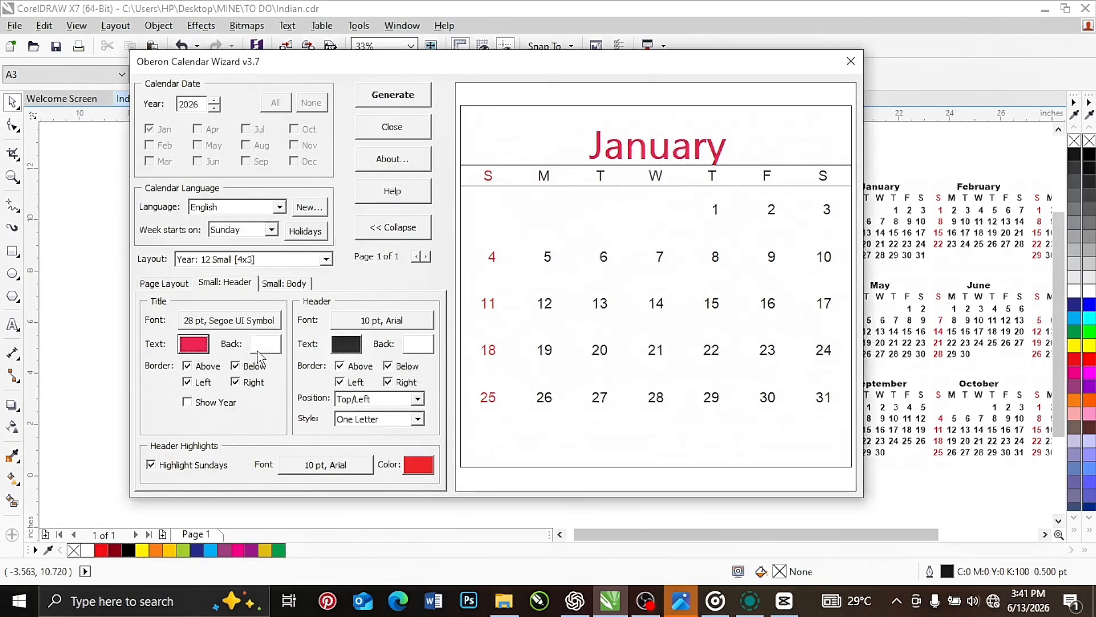
Try a dark blue month title background, CMYK 98, 96, 0, 1, with white title text
{"action": "left_click", "coordinate": [264, 345]}
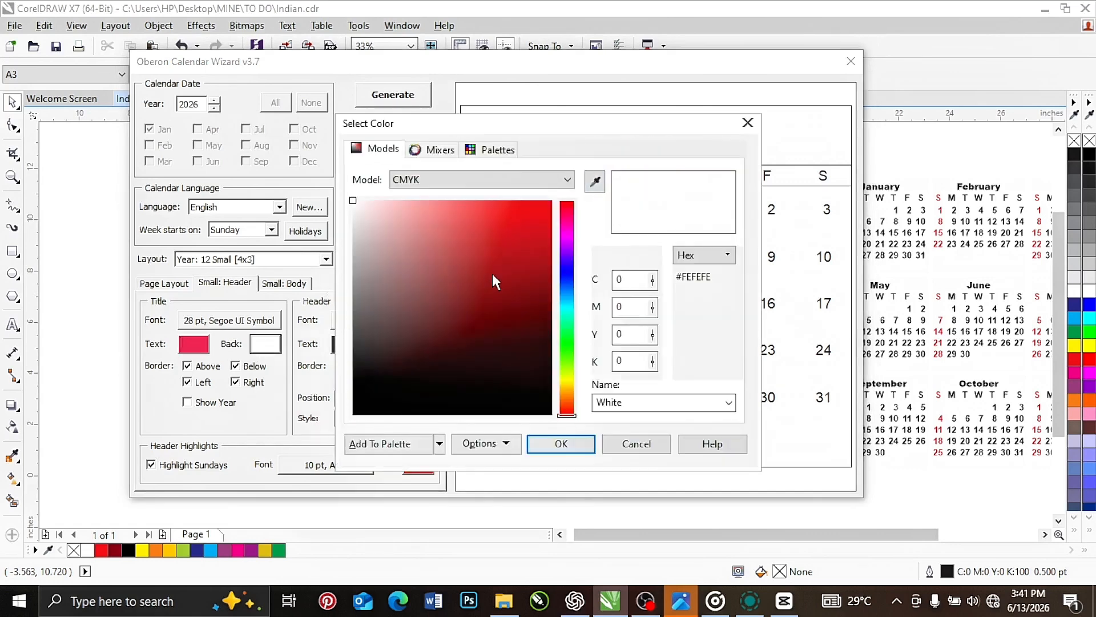
{"action": "left_click", "coordinate": [502, 267]}
{"action": "left_click", "coordinate": [569, 272]}
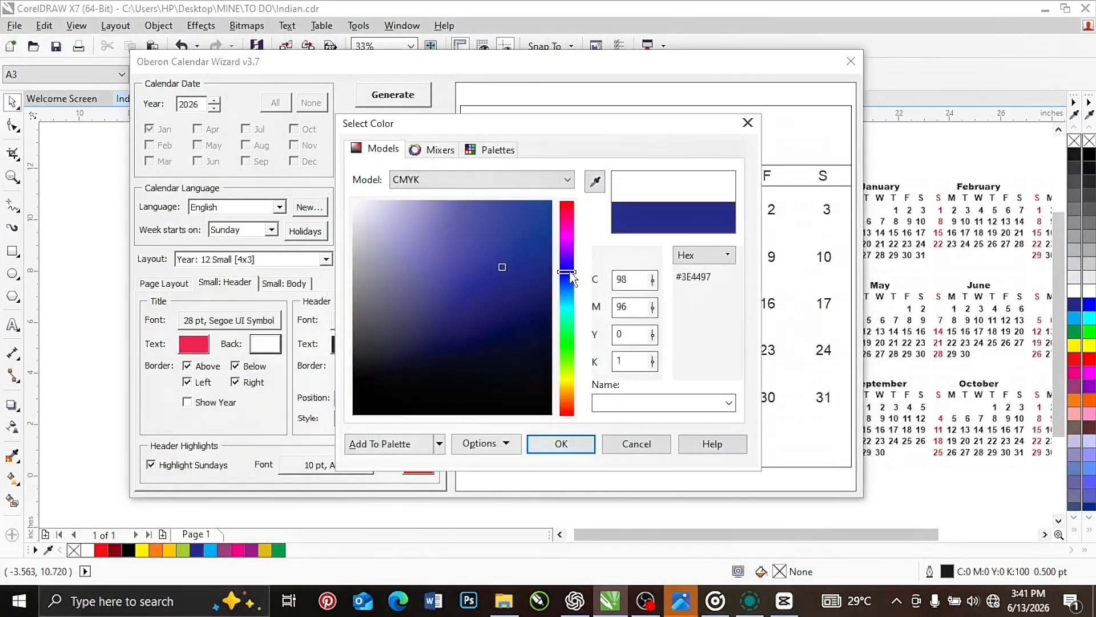
{"action": "left_click", "coordinate": [562, 446]}
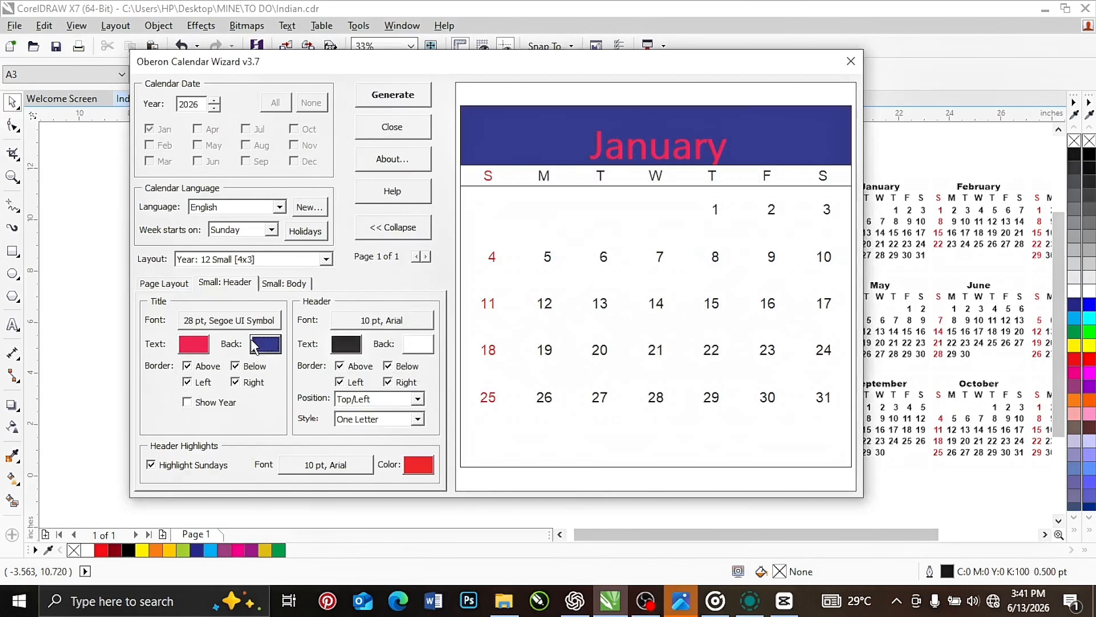
{"action": "left_click", "coordinate": [194, 344]}
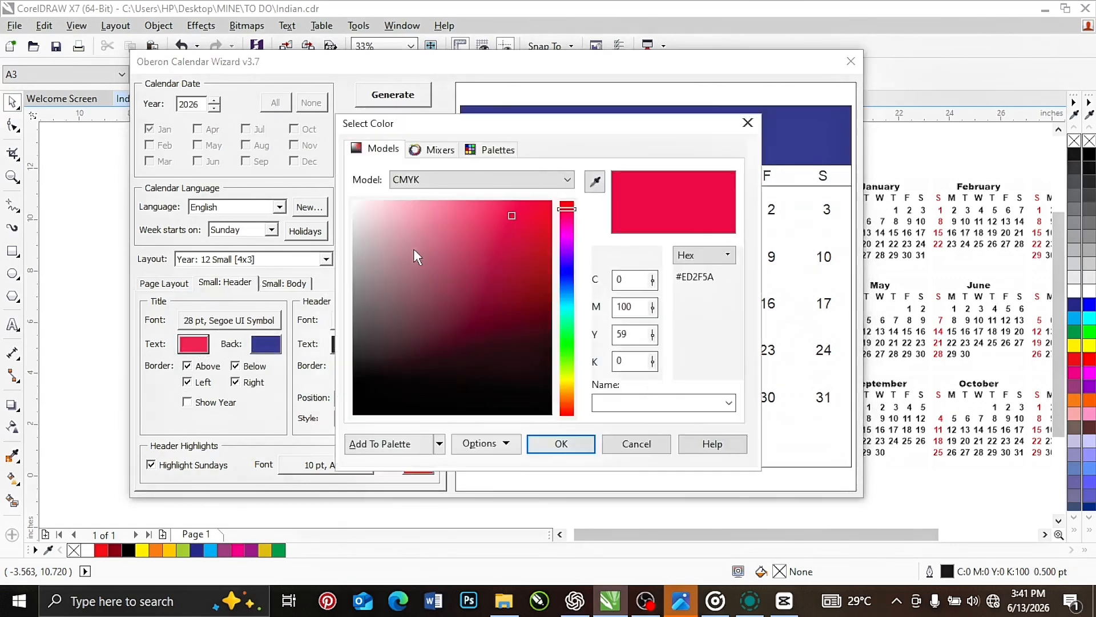
{"action": "left_click_drag", "start_coordinate": [415, 249], "coordinate": [303, 146]}
{"action": "left_click", "coordinate": [577, 446]}
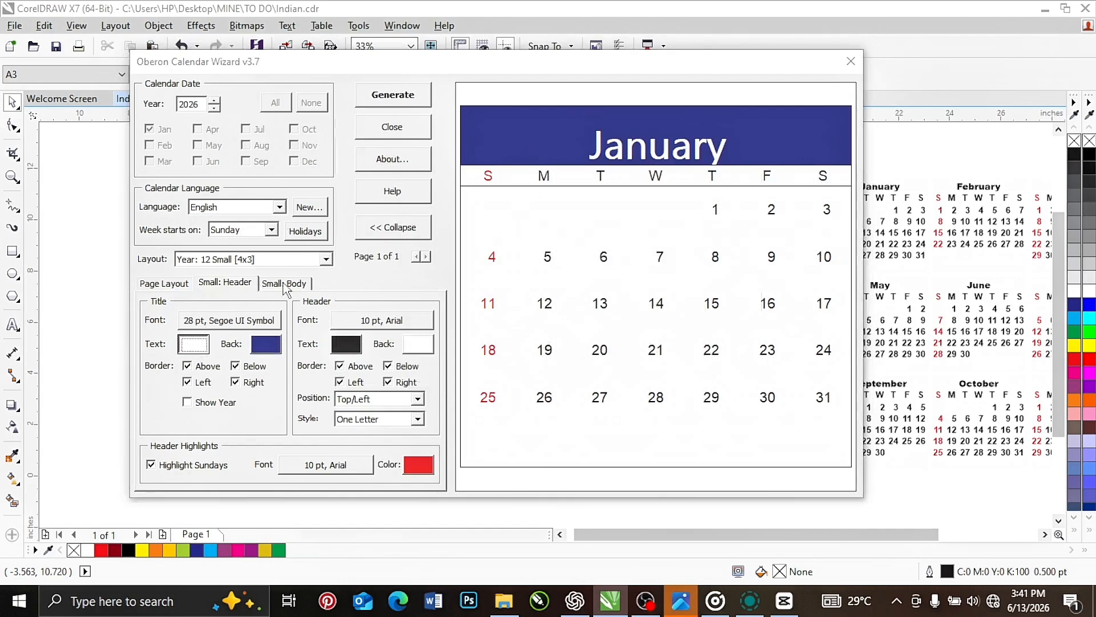
Set the month title text to black, CMYK 75, 68, 65, 90, and its background to white
{"action": "left_click", "coordinate": [194, 343]}
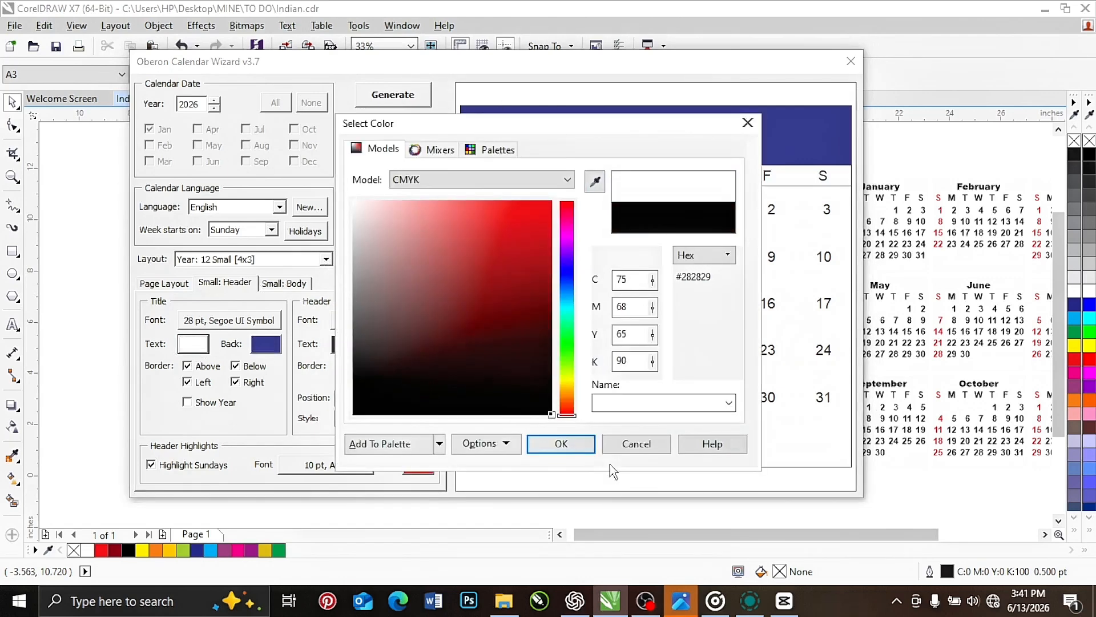
{"action": "left_click", "coordinate": [565, 444]}
{"action": "left_click", "coordinate": [272, 343]}
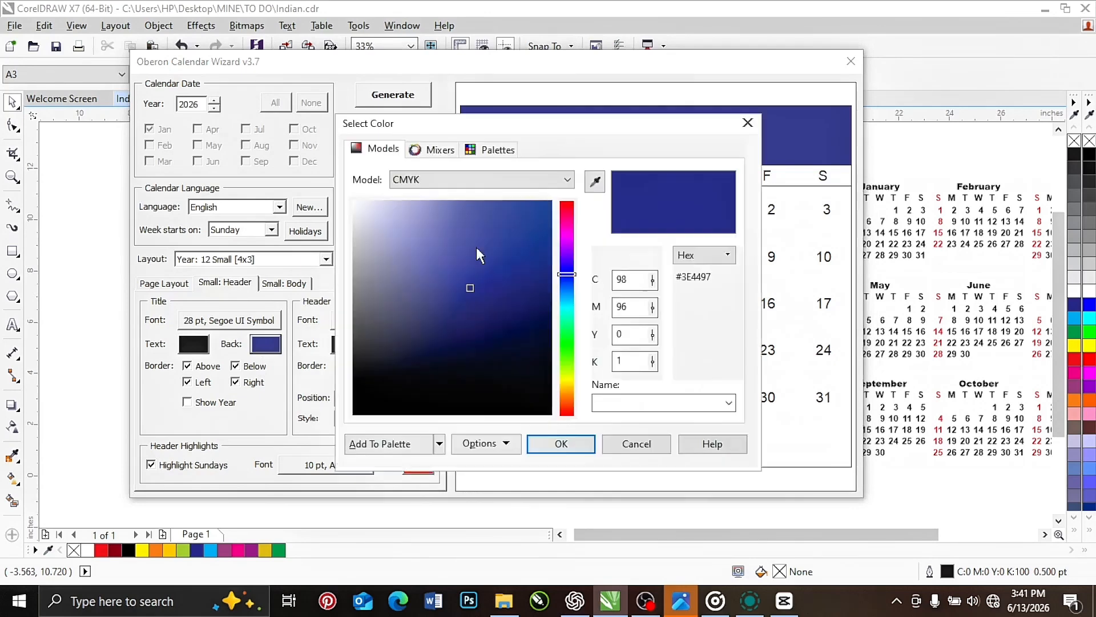
{"action": "left_click", "coordinate": [560, 445]}
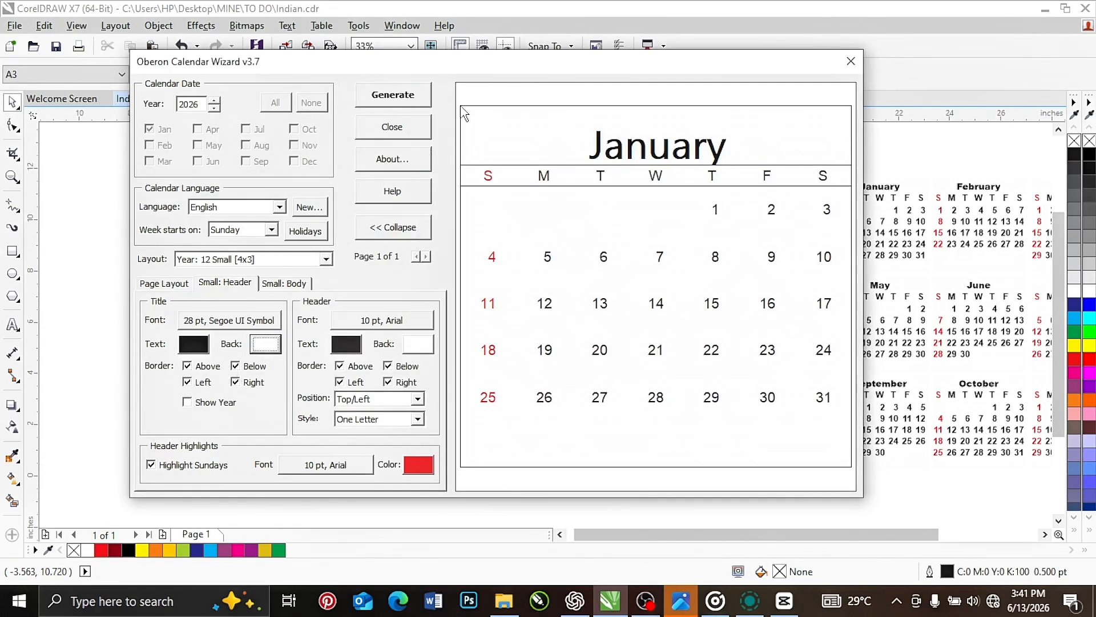
Turn off the above, below, left and right borders of the month title
{"action": "left_click", "coordinate": [188, 365]}
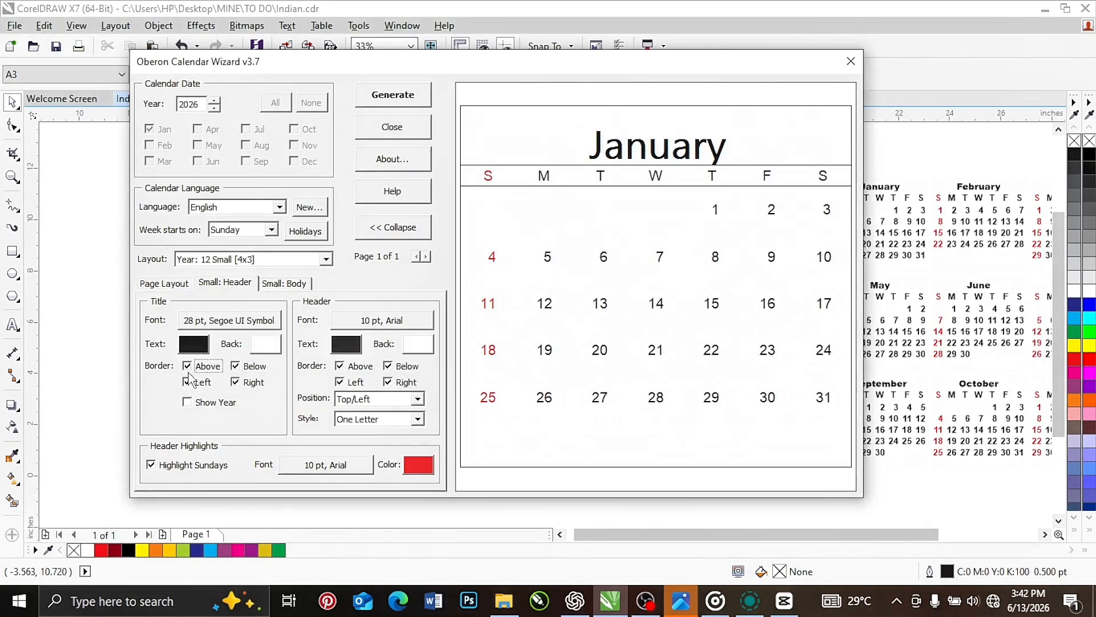
{"action": "left_click", "coordinate": [187, 381]}
{"action": "left_click", "coordinate": [236, 383]}
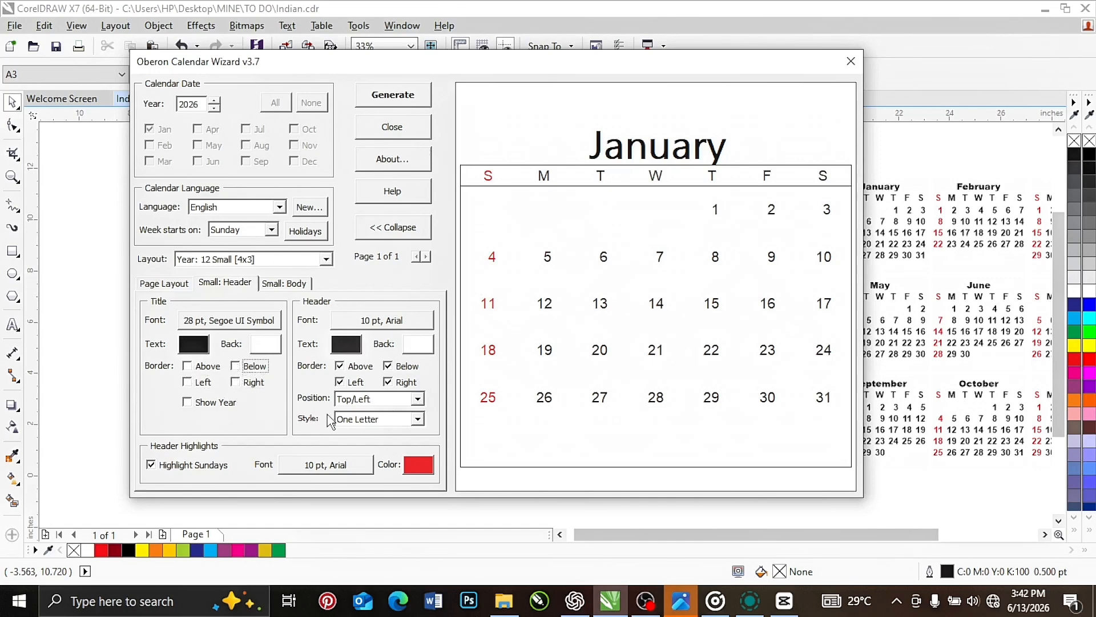
Try showing the year in the month title
{"action": "left_click", "coordinate": [187, 402]}
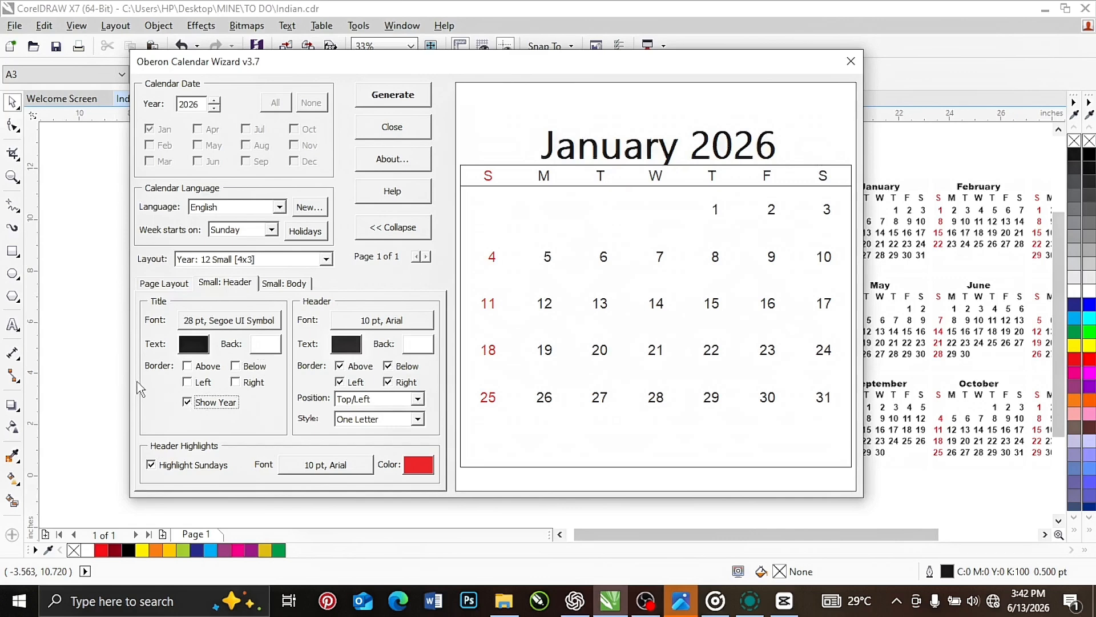
{"action": "left_click", "coordinate": [188, 402]}
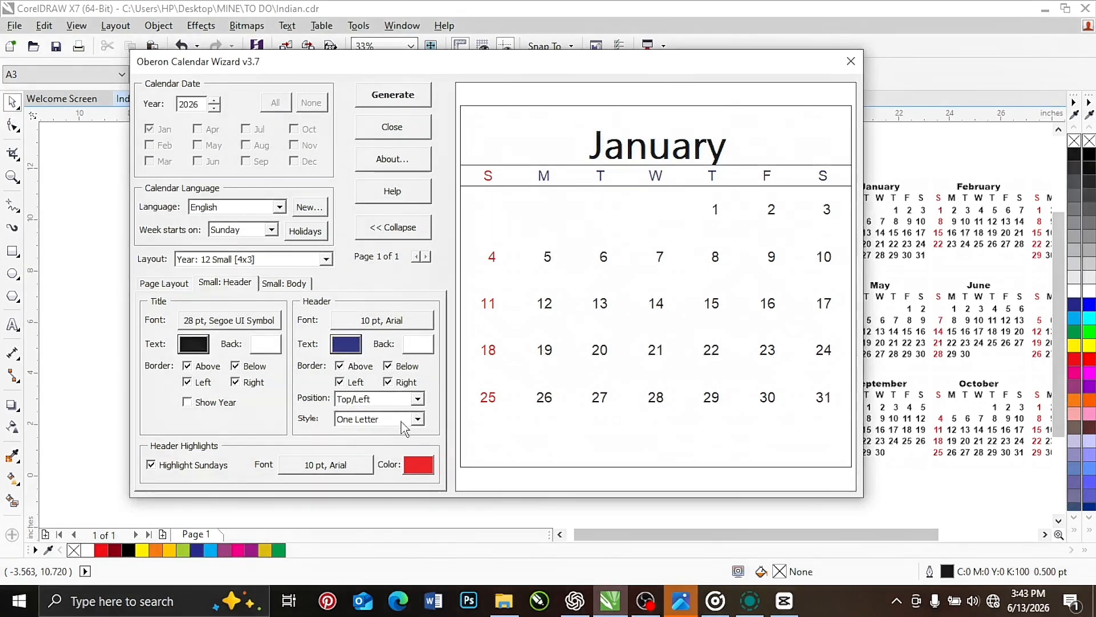
Set the weekday header style to Short Form and its font to GRAFIKA TYPE.1
{"action": "left_click", "coordinate": [418, 421]}
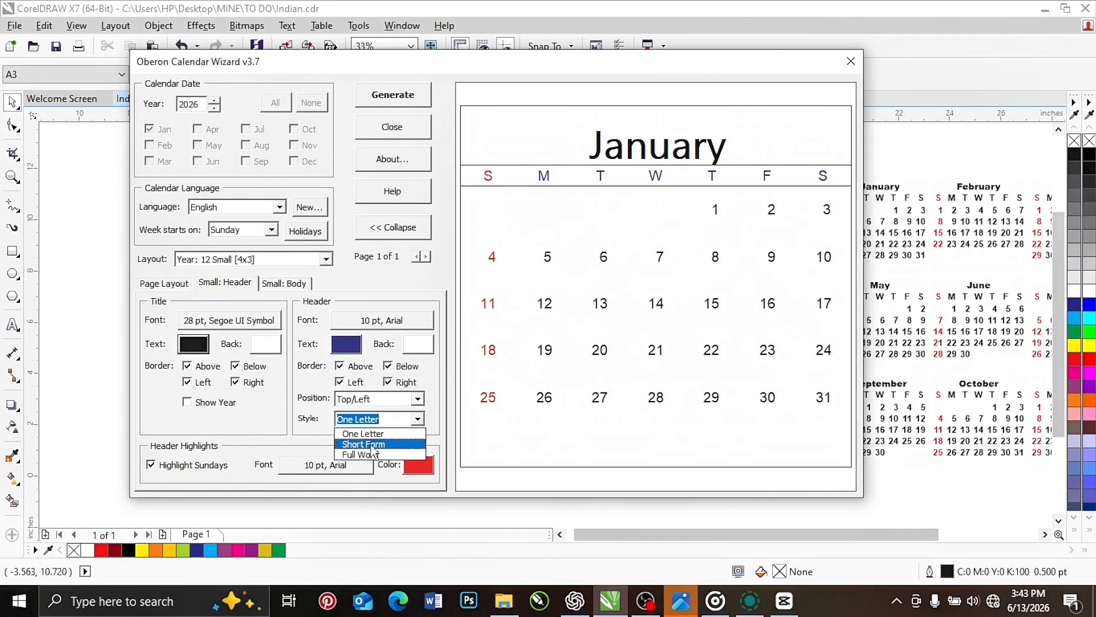
{"action": "left_click", "coordinate": [374, 445]}
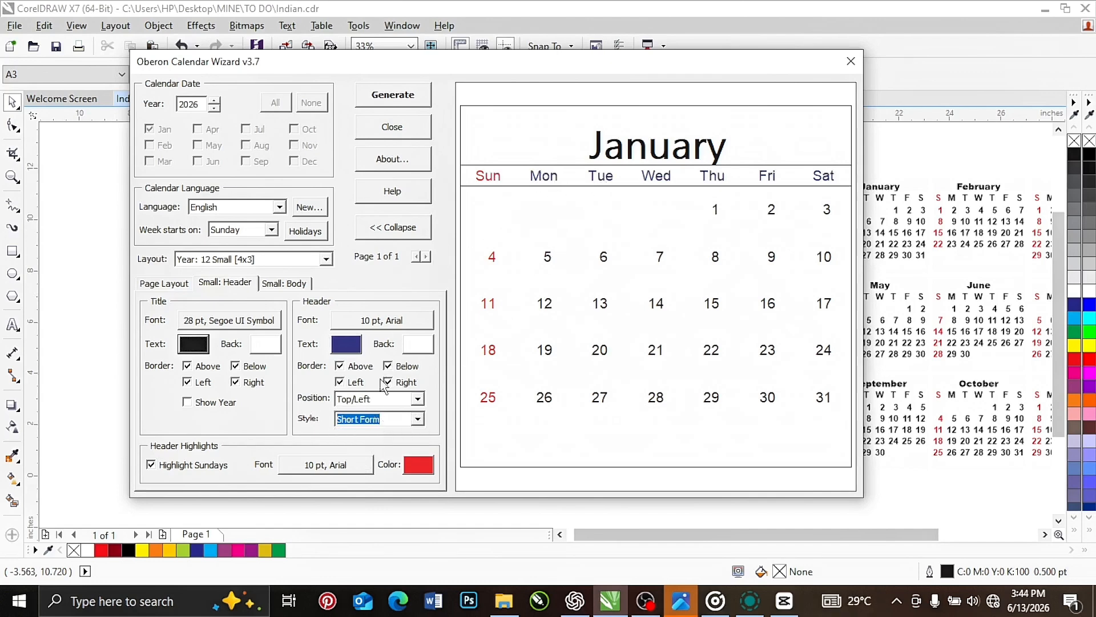
{"action": "left_click", "coordinate": [386, 321]}
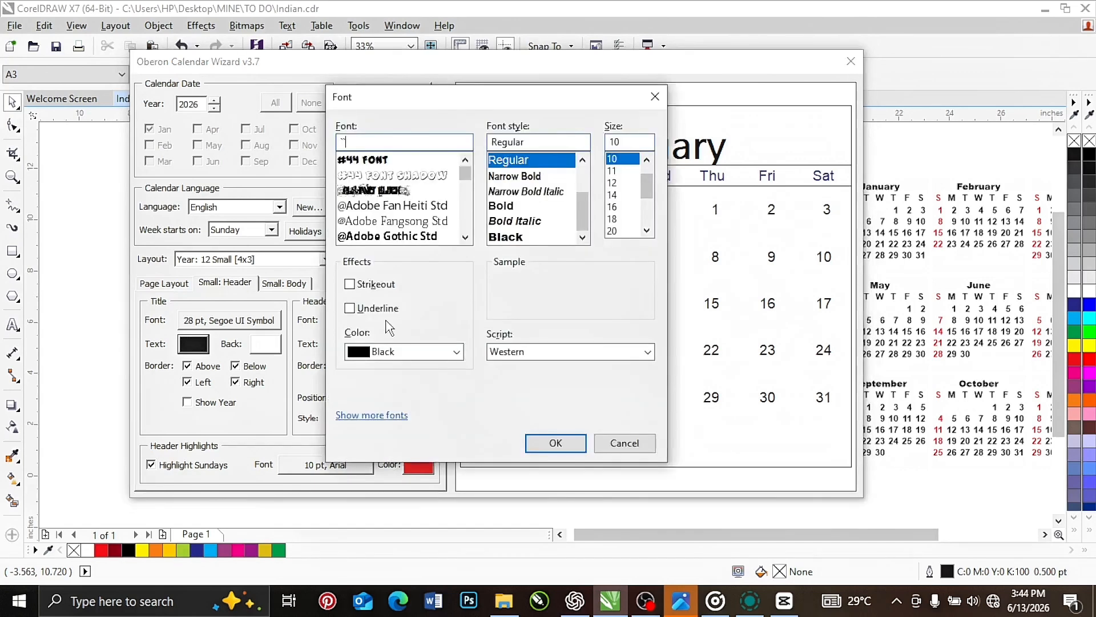
{"action": "left_click_drag", "start_coordinate": [463, 174], "coordinate": [463, 215]}
{"action": "left_click", "coordinate": [357, 223]}
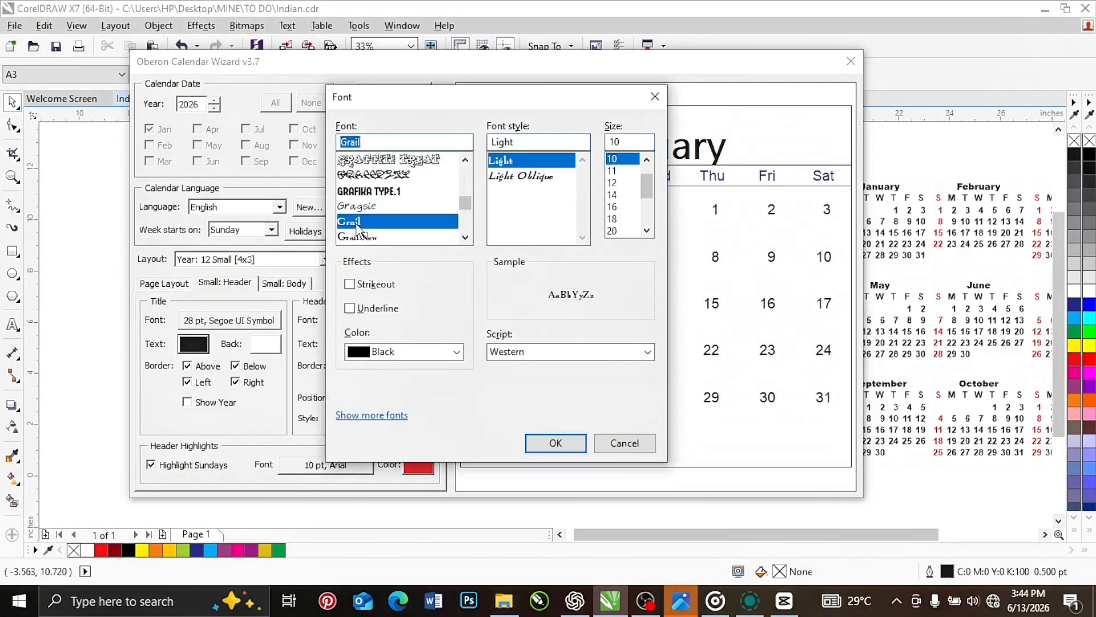
{"action": "left_click", "coordinate": [375, 193]}
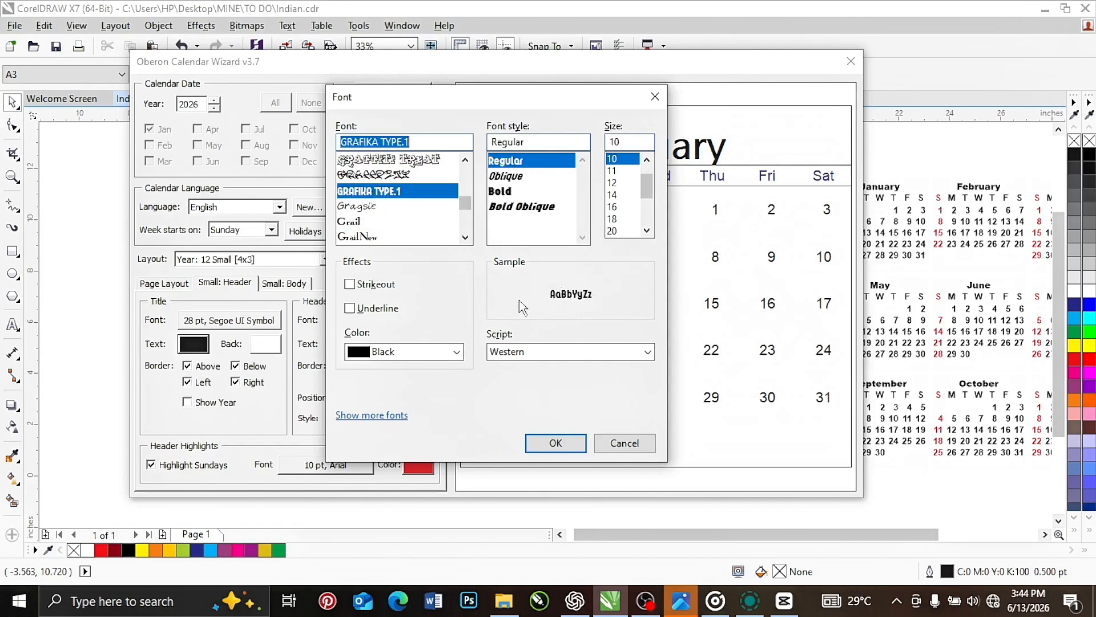
{"action": "left_click", "coordinate": [536, 449]}
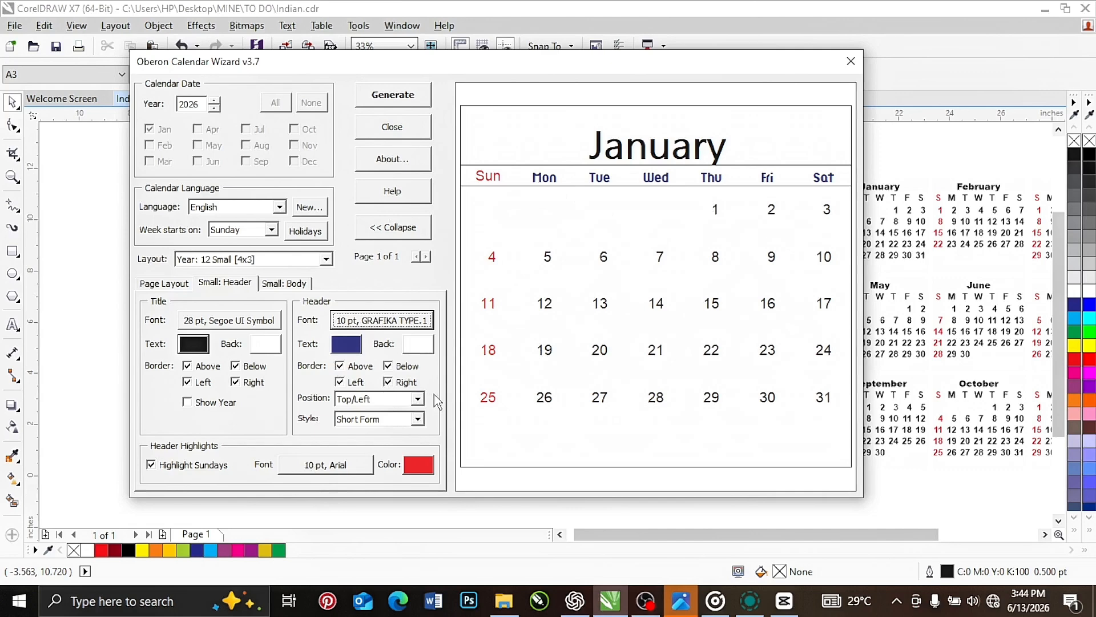
Try a vertical orientation for the small calendar body
{"action": "left_click", "coordinate": [281, 286]}
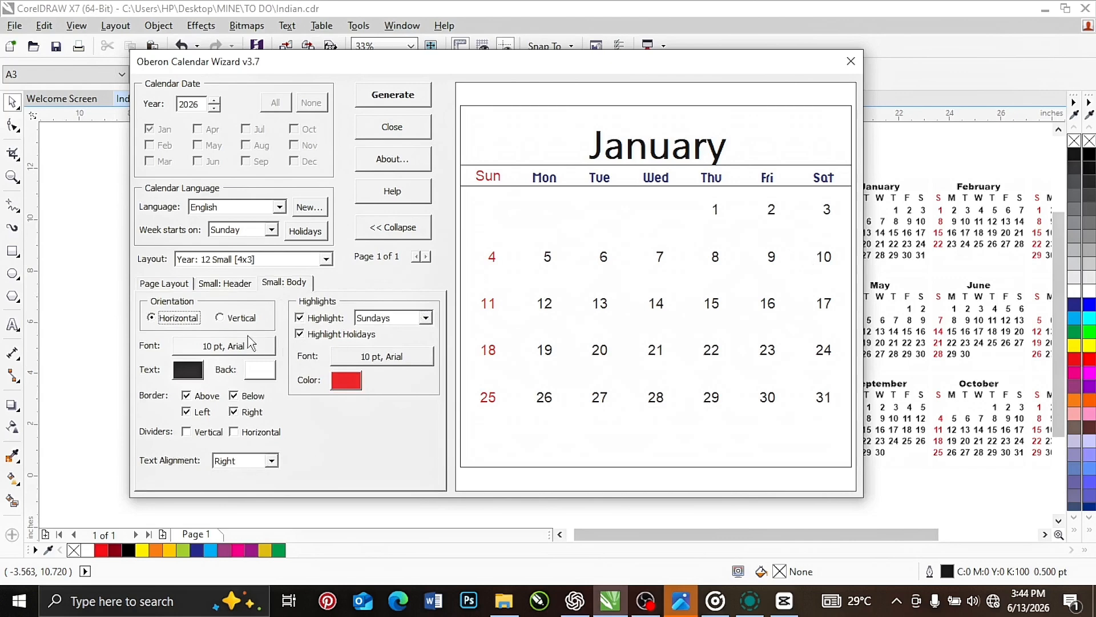
{"action": "left_click", "coordinate": [220, 318]}
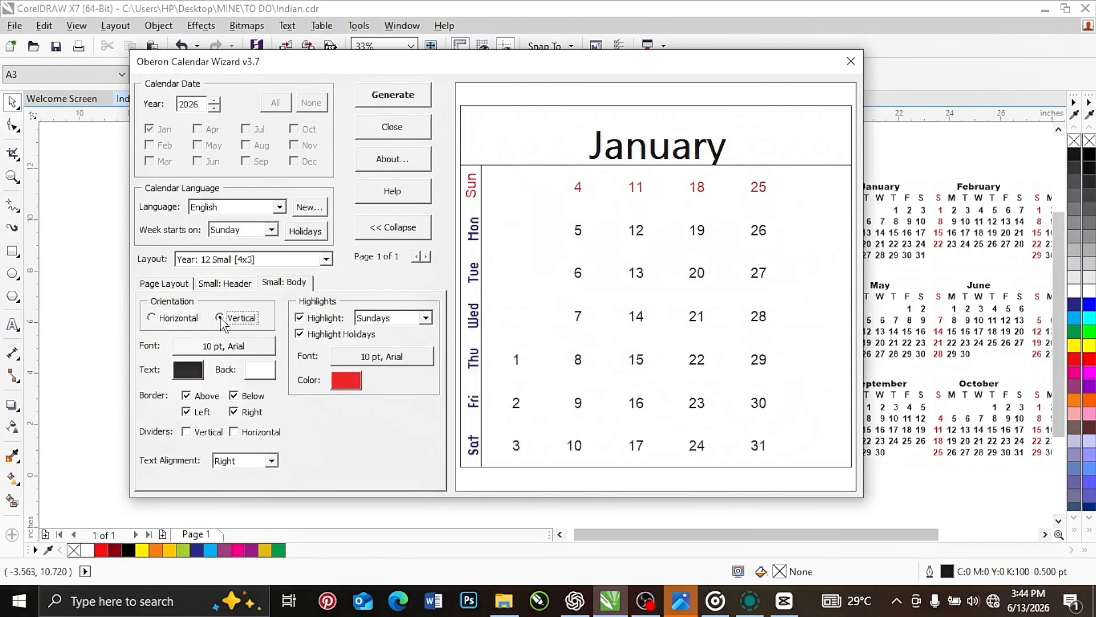
{"action": "left_click", "coordinate": [151, 319]}
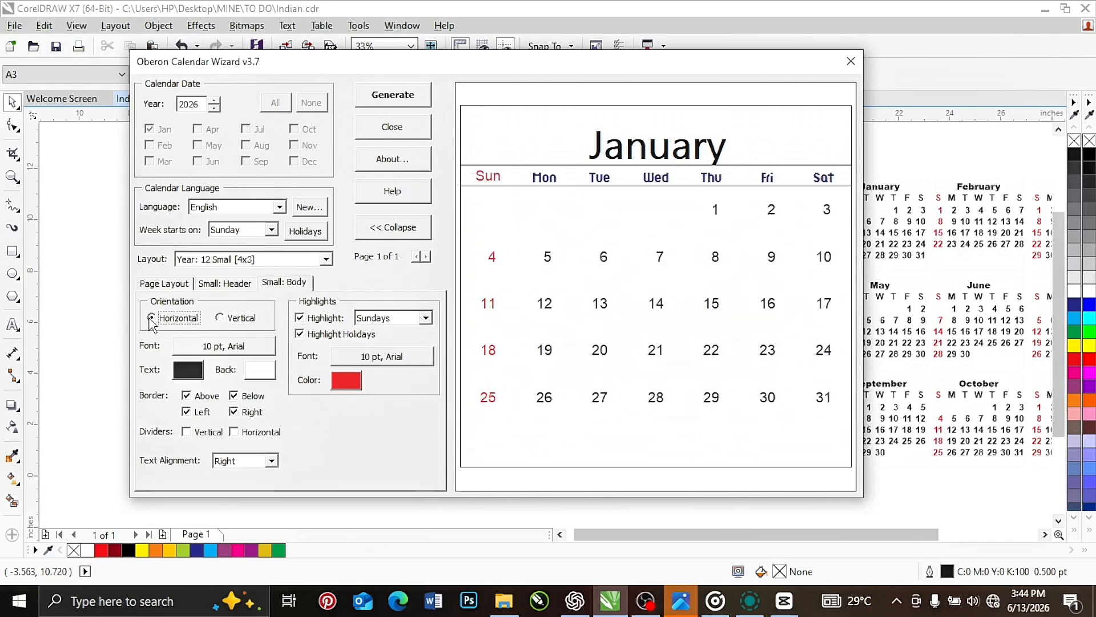
{"action": "left_click", "coordinate": [230, 351]}
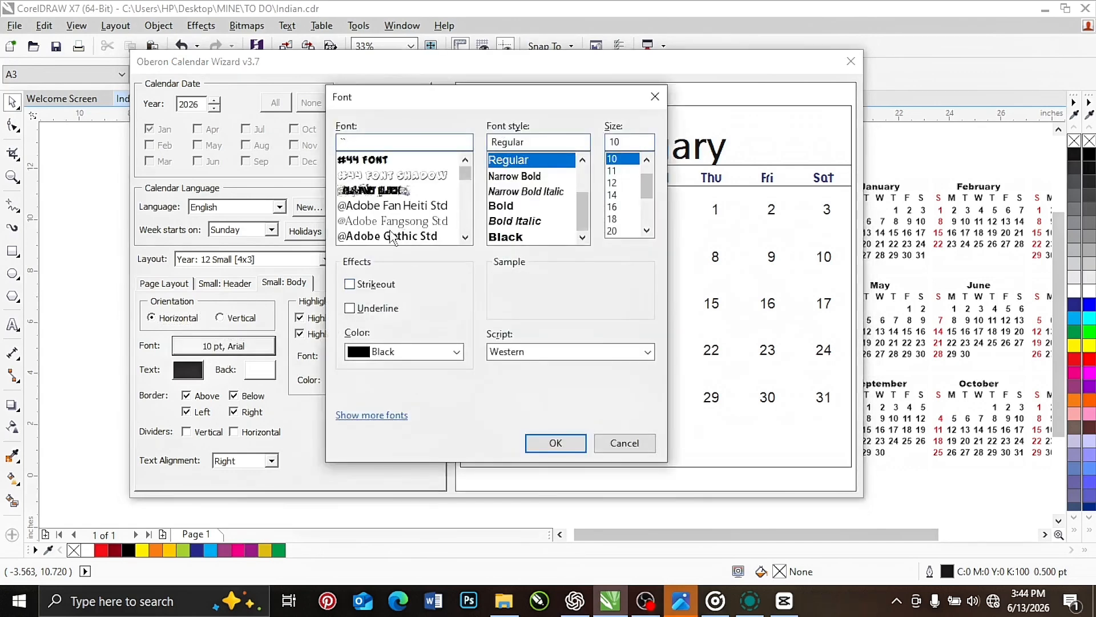
{"action": "left_click", "coordinate": [392, 236]}
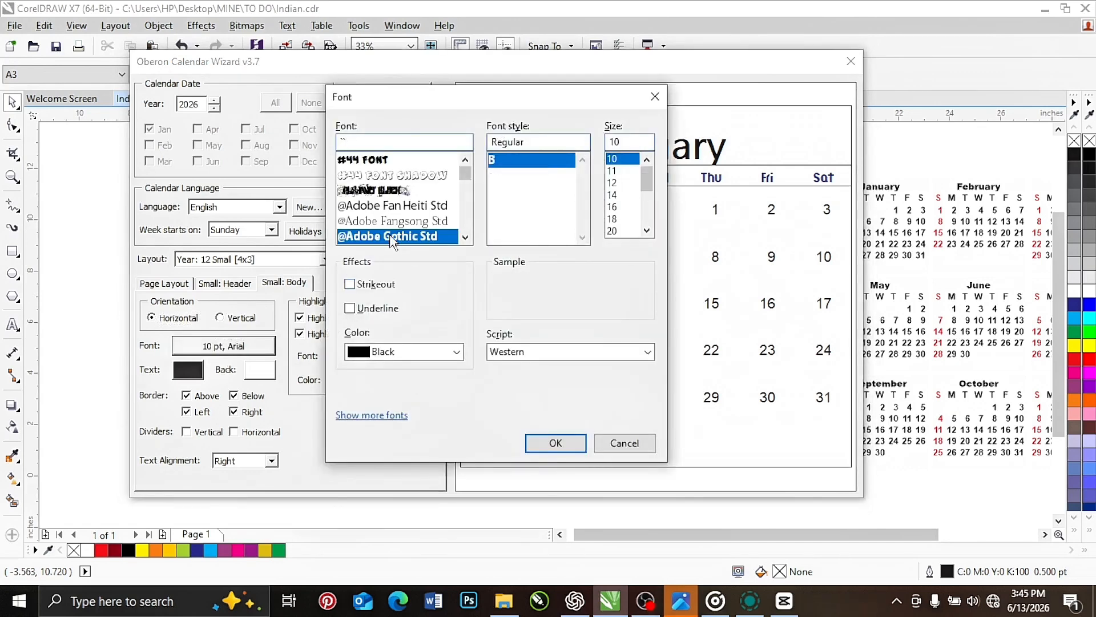
{"action": "left_click", "coordinate": [545, 450]}
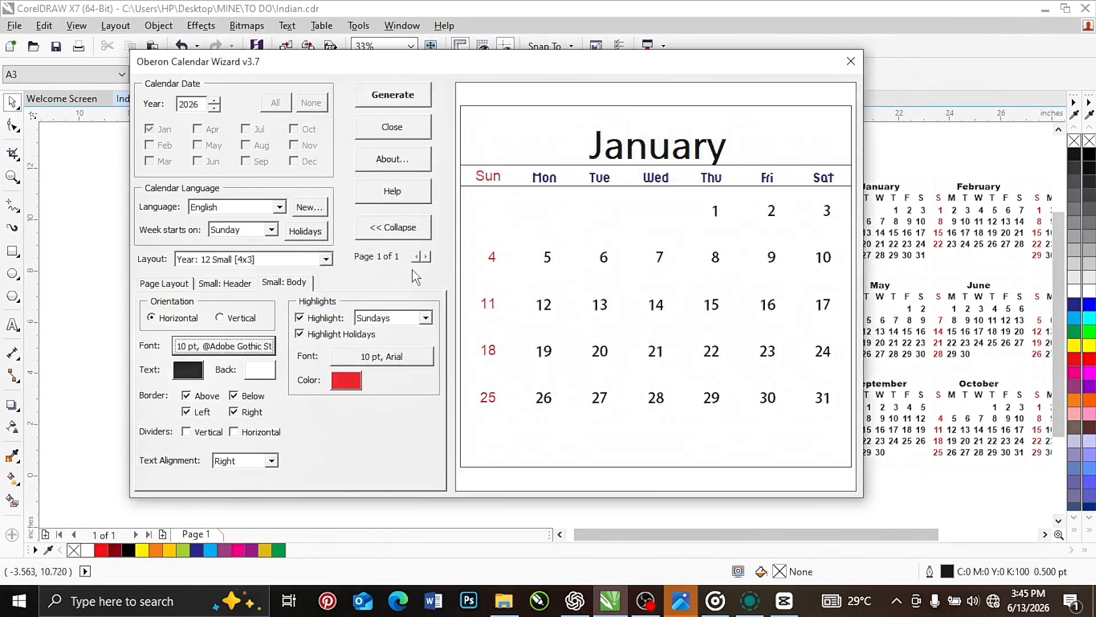
Turn off the above, below, left and right borders of the calendar body
{"action": "left_click", "coordinate": [234, 396]}
{"action": "left_click", "coordinate": [234, 412]}
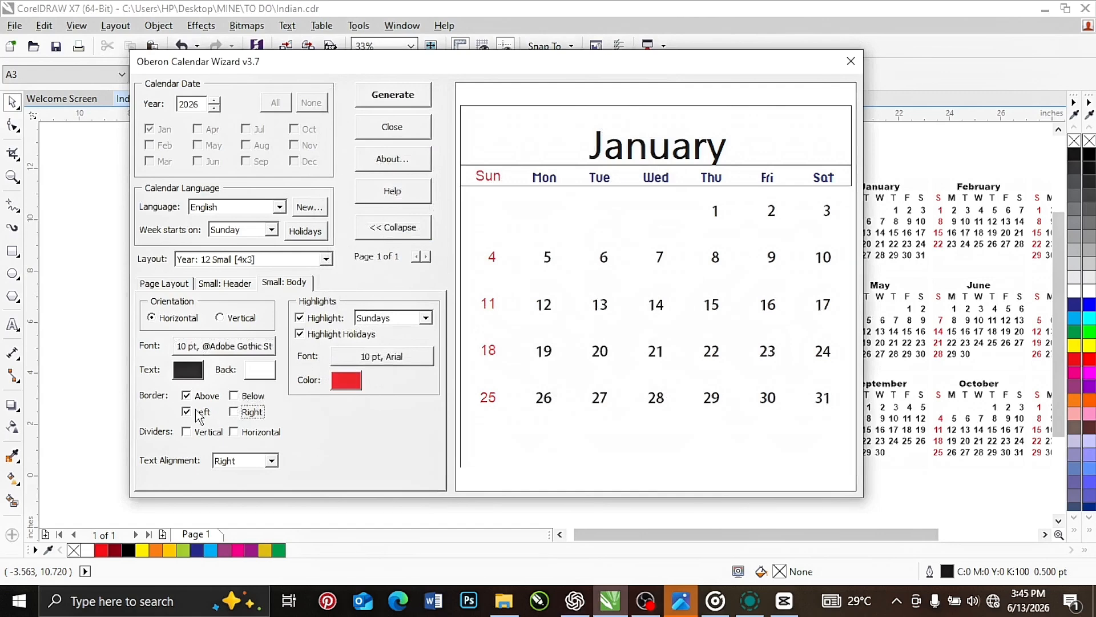
{"action": "left_click", "coordinate": [186, 412]}
{"action": "left_click", "coordinate": [187, 396]}
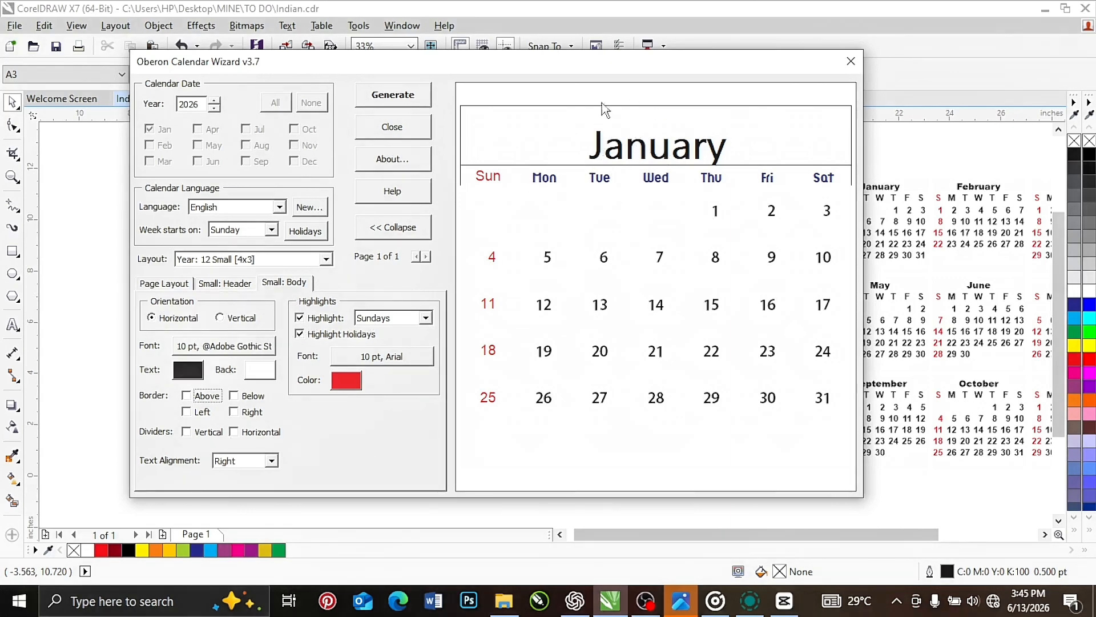
Turn off the above, below, left and right borders of both the weekday header and the month title
{"action": "left_click", "coordinate": [222, 283]}
{"action": "left_click", "coordinate": [339, 366]}
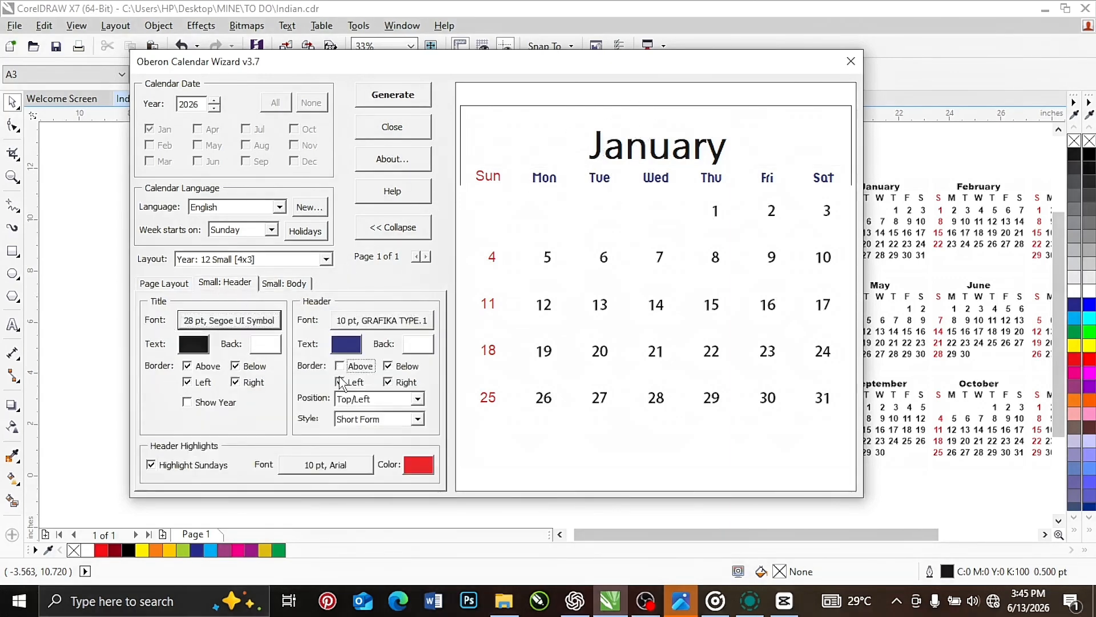
{"action": "left_click", "coordinate": [340, 382]}
{"action": "left_click", "coordinate": [387, 366]}
{"action": "left_click", "coordinate": [396, 384]}
{"action": "left_click", "coordinate": [188, 366]}
{"action": "left_click", "coordinate": [187, 382]}
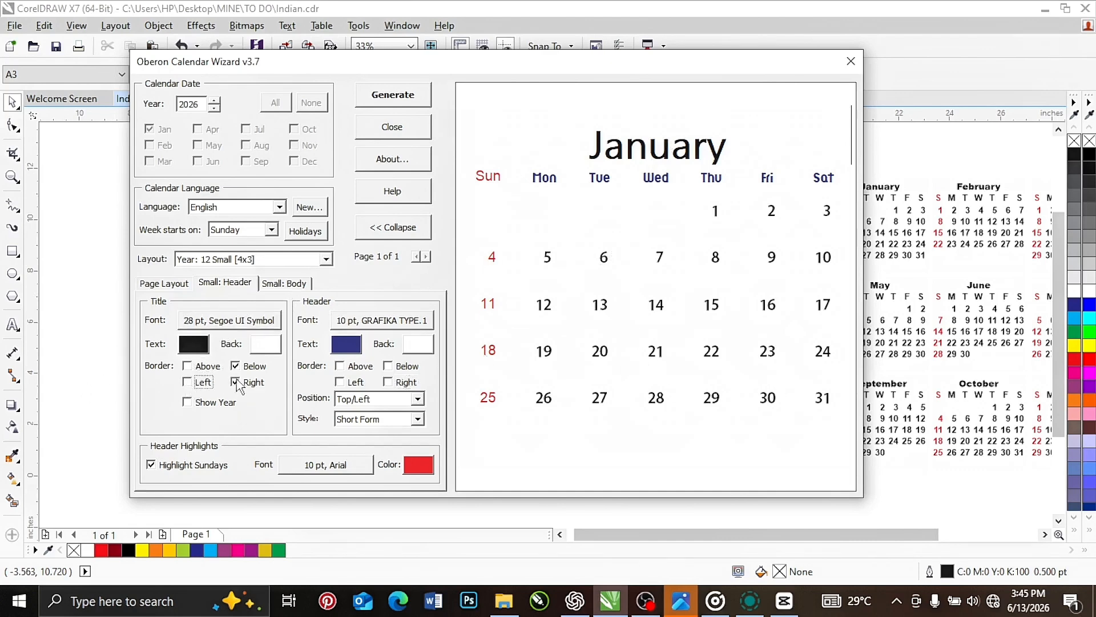
{"action": "left_click", "coordinate": [235, 382]}
Generate the calendar on the page and close the Calendar Wizard
{"action": "left_click", "coordinate": [383, 97]}
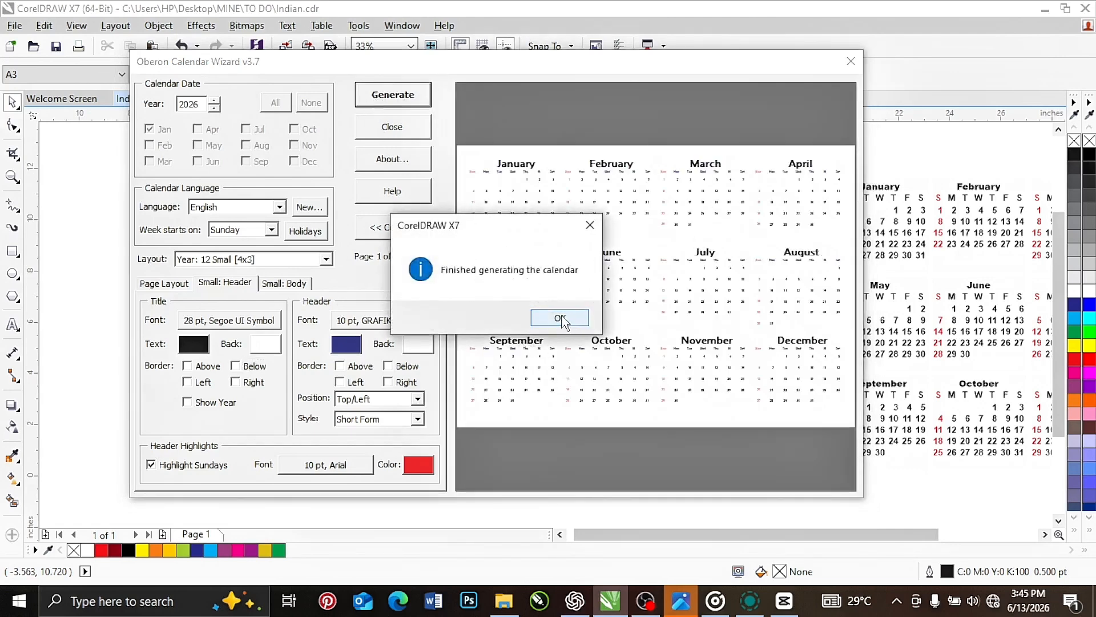
{"action": "left_click", "coordinate": [559, 318]}
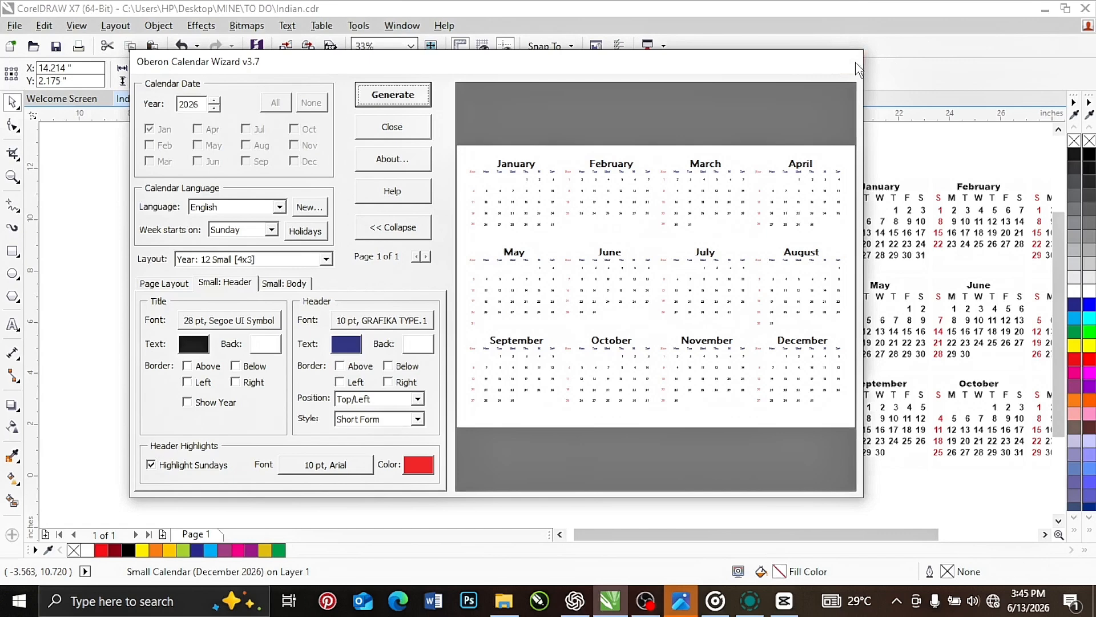
{"action": "left_click", "coordinate": [856, 64]}
{"action": "left_click", "coordinate": [770, 245]}
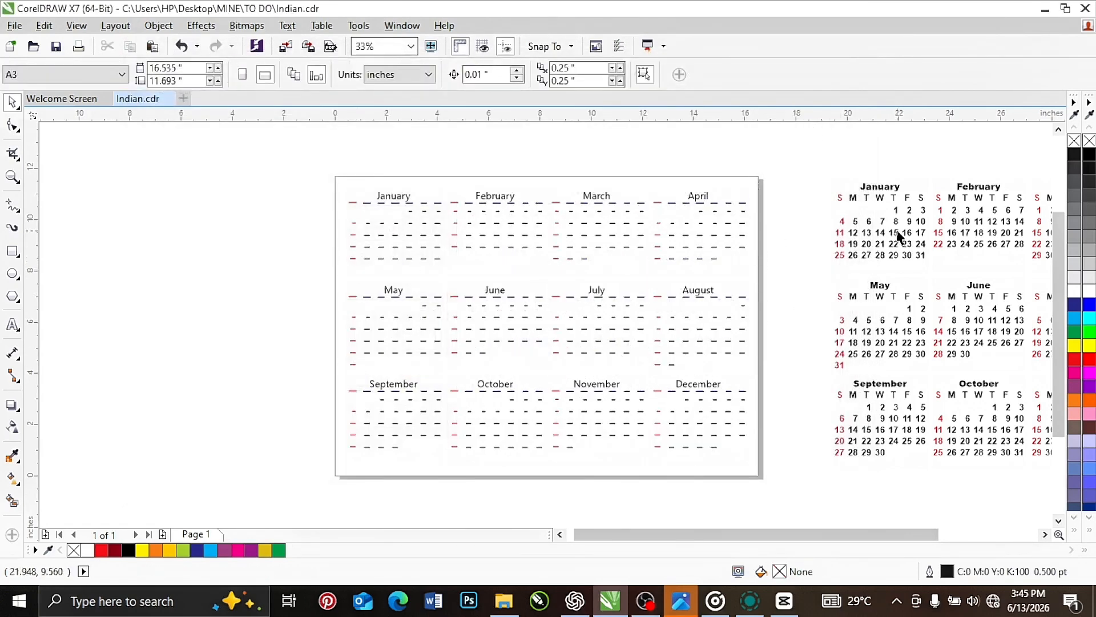
Examine the generated calendar against the one beside the page, and check how its month blocks are grouped
{"action": "scroll", "coordinate": [893, 238], "scroll_direction": "up", "scroll_amount": 4}
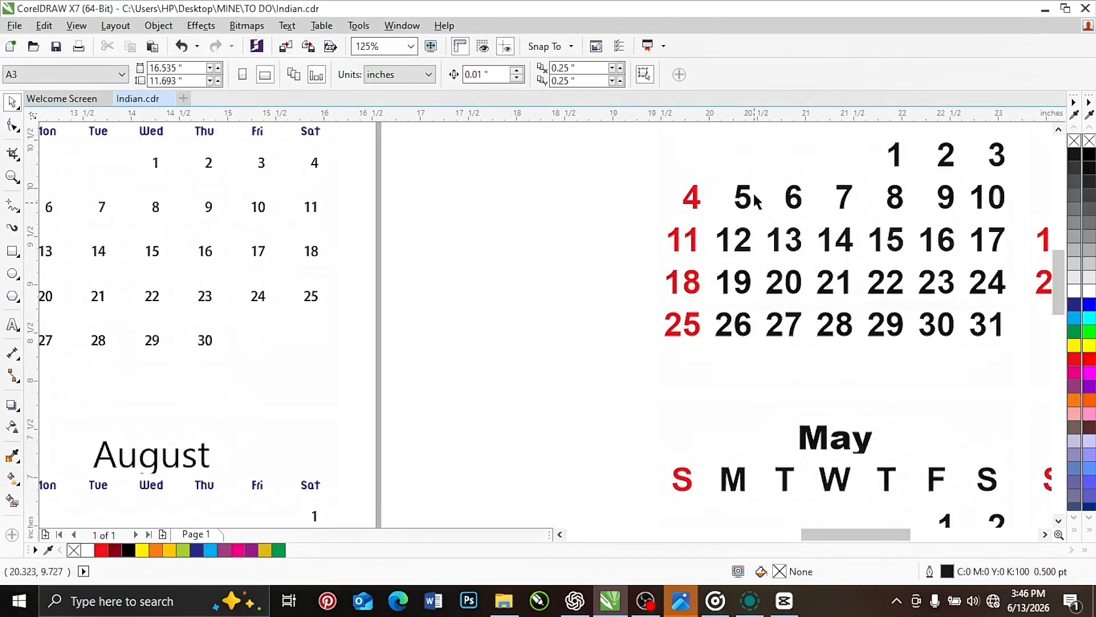
{"action": "scroll", "coordinate": [737, 237], "scroll_direction": "down", "scroll_amount": 4}
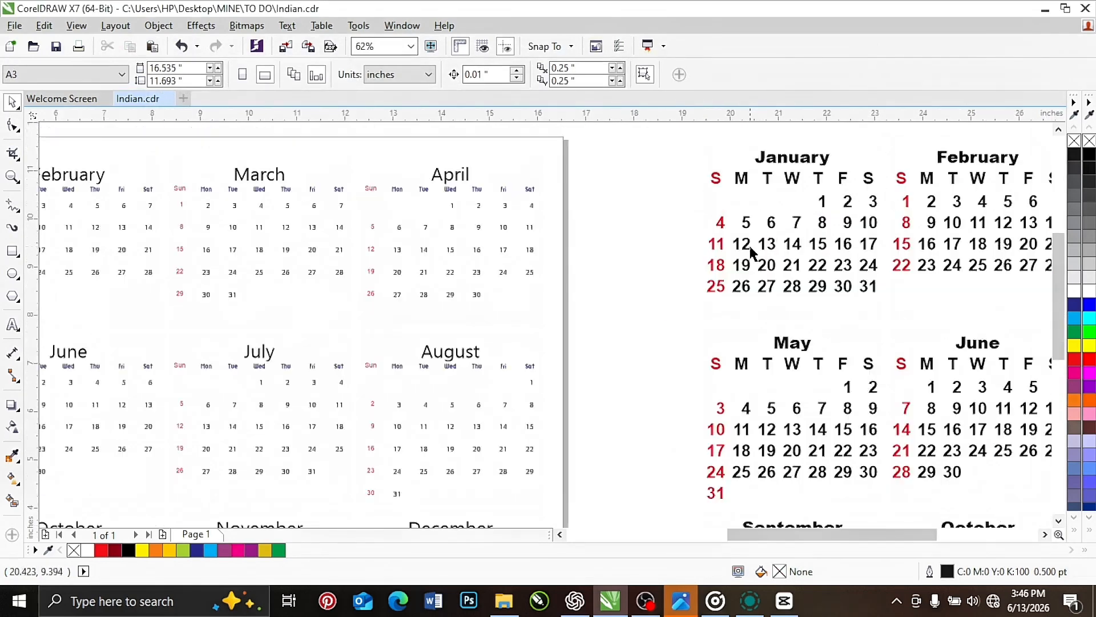
{"action": "scroll", "coordinate": [452, 235], "scroll_direction": "up", "scroll_amount": 4}
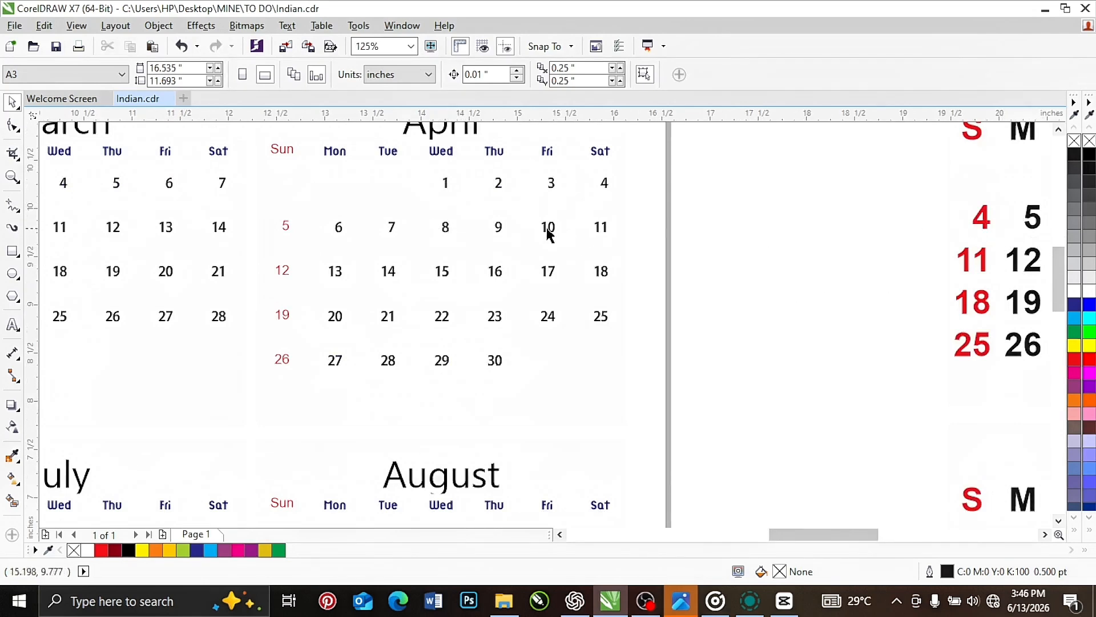
{"action": "scroll", "coordinate": [620, 277], "scroll_direction": "down", "scroll_amount": 5}
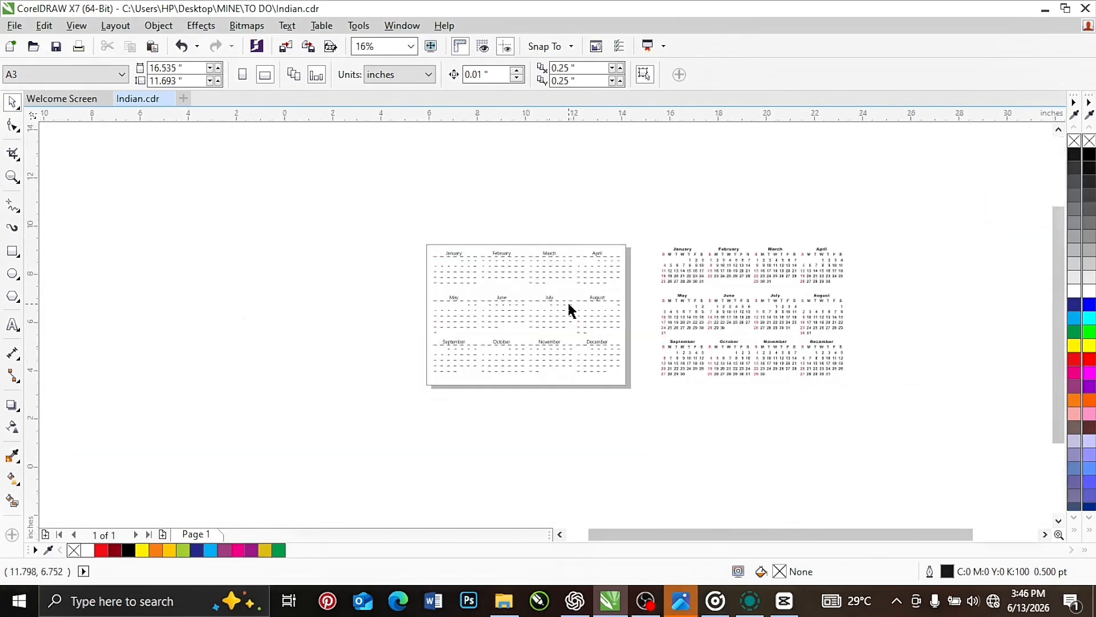
{"action": "scroll", "coordinate": [571, 308], "scroll_direction": "up", "scroll_amount": 2}
{"action": "left_click_drag", "start_coordinate": [232, 186], "coordinate": [704, 484]}
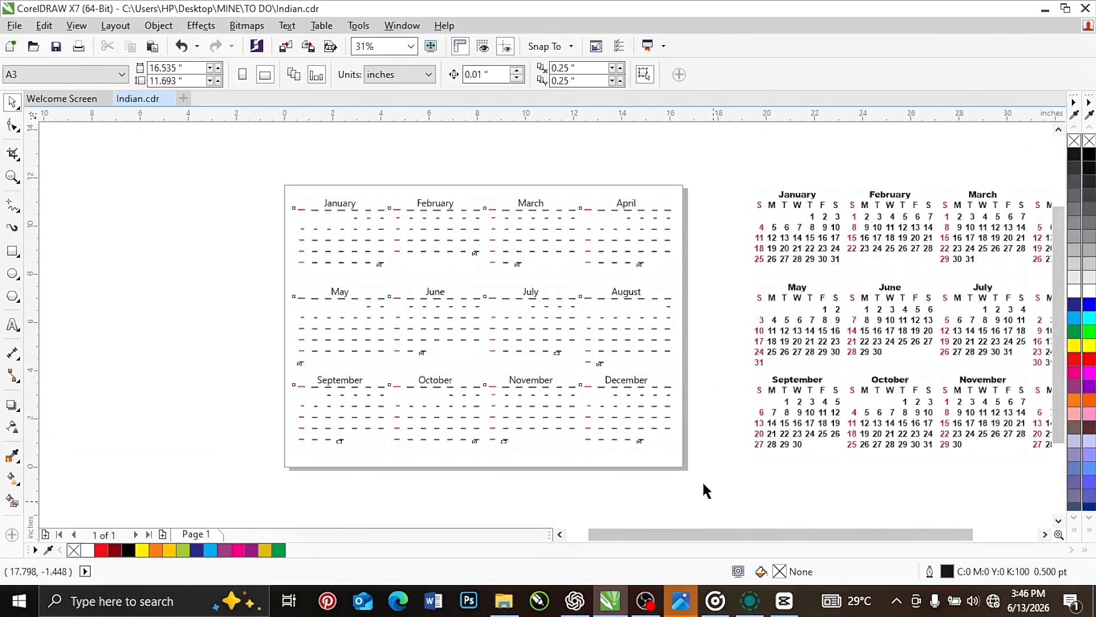
{"action": "left_click", "coordinate": [324, 229]}
{"action": "left_click", "coordinate": [436, 231]}
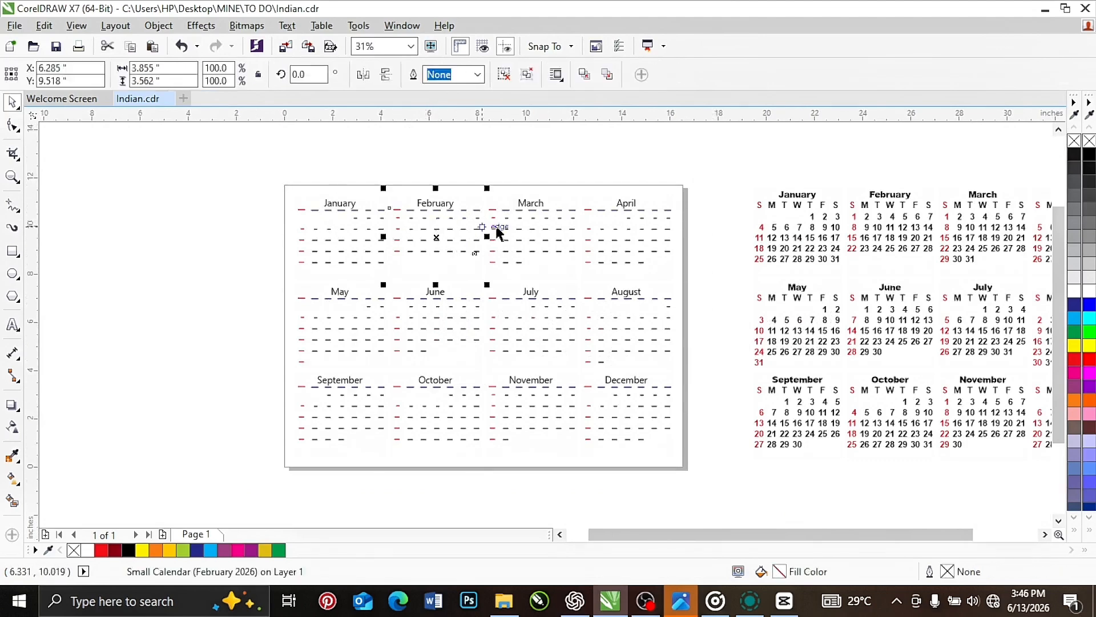
{"action": "left_click", "coordinate": [529, 223]}
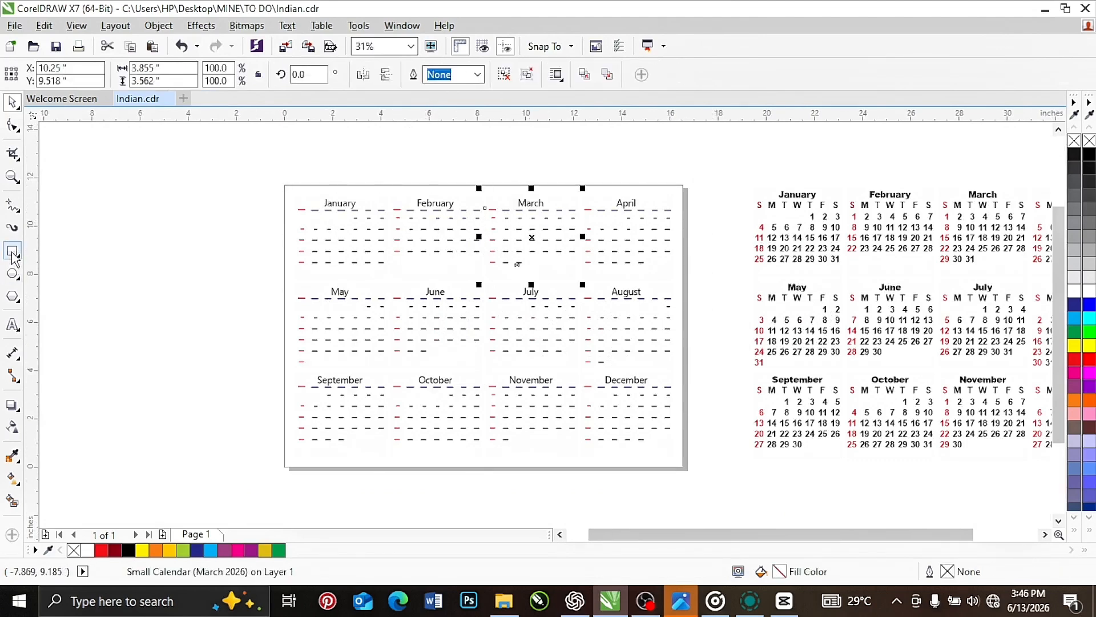
Add a page-sized rectangle behind the calendar and fill it with dark blue
{"action": "double_click", "coordinate": [12, 251]}
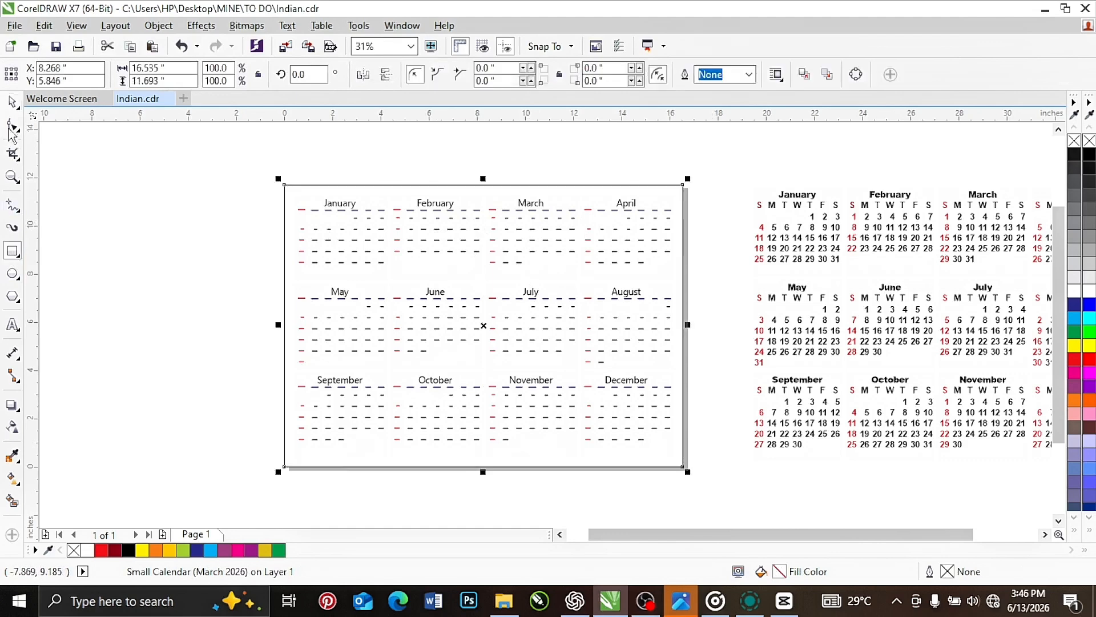
{"action": "left_click", "coordinate": [1074, 305]}
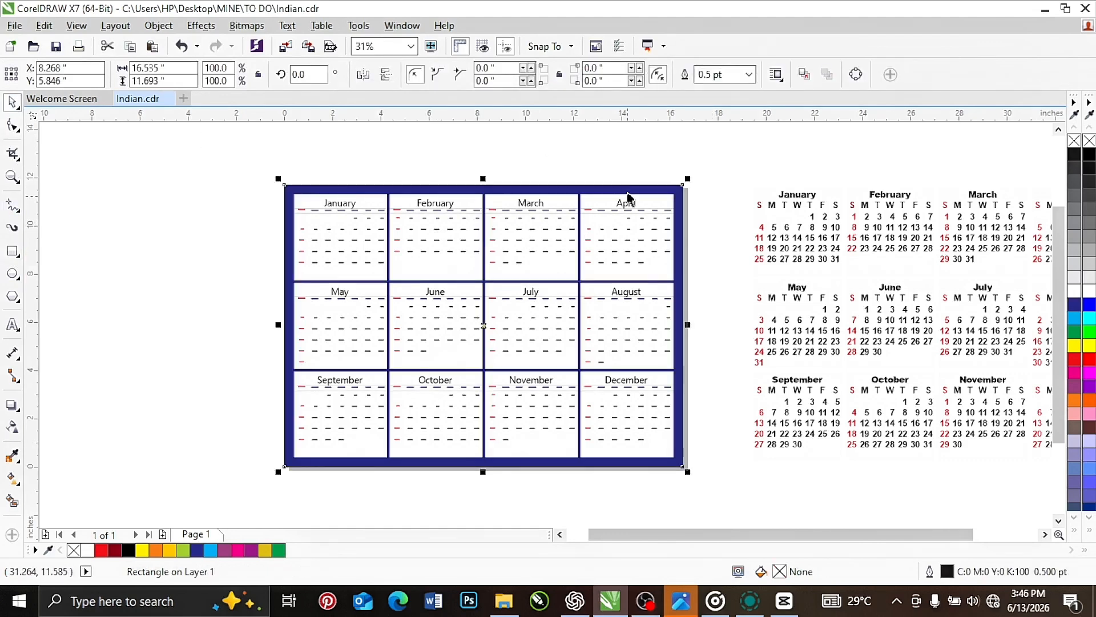
{"action": "left_click", "coordinate": [724, 167]}
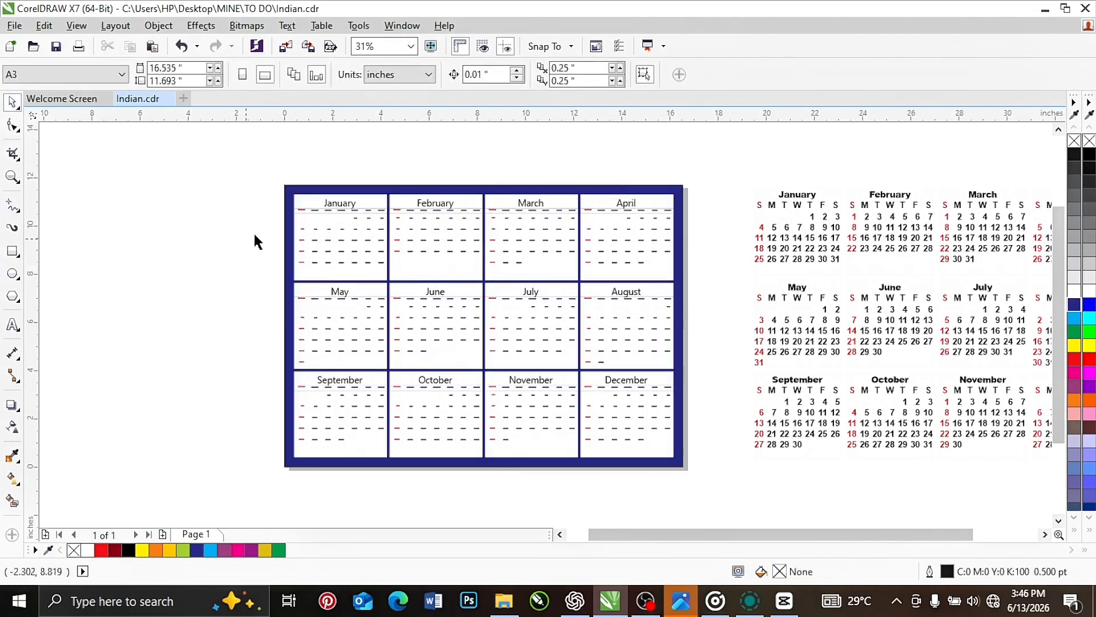
Check the January, February, March, April, August and July blocks as individually selectable objects
{"action": "left_click", "coordinate": [314, 217]}
{"action": "left_click", "coordinate": [437, 239]}
{"action": "left_click", "coordinate": [520, 222]}
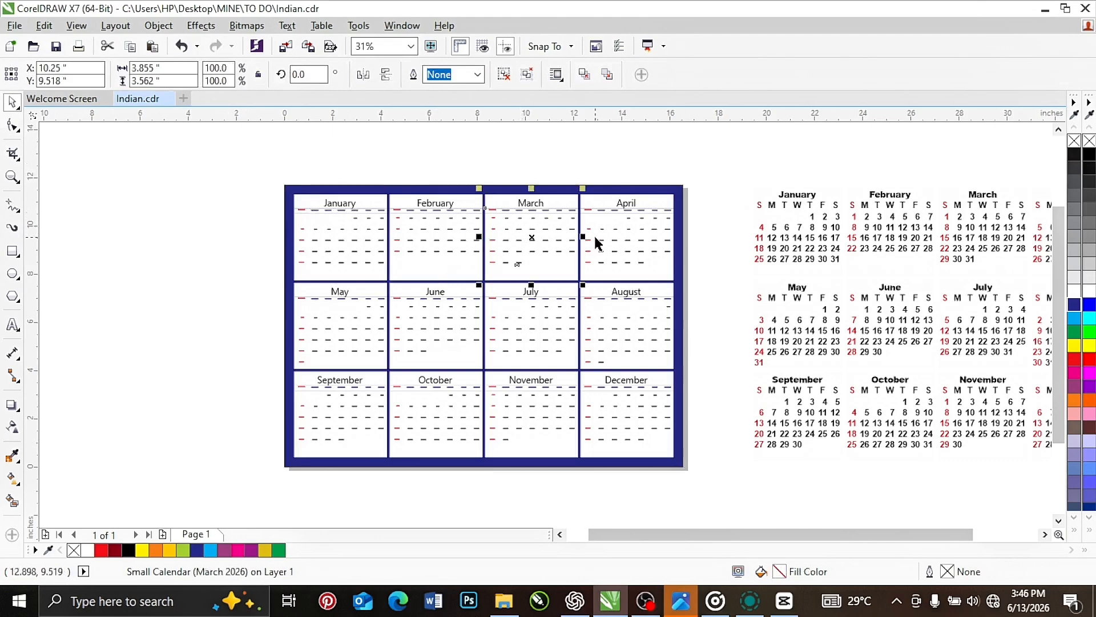
{"action": "left_click", "coordinate": [610, 229]}
{"action": "left_click", "coordinate": [610, 320]}
{"action": "left_click", "coordinate": [531, 322]}
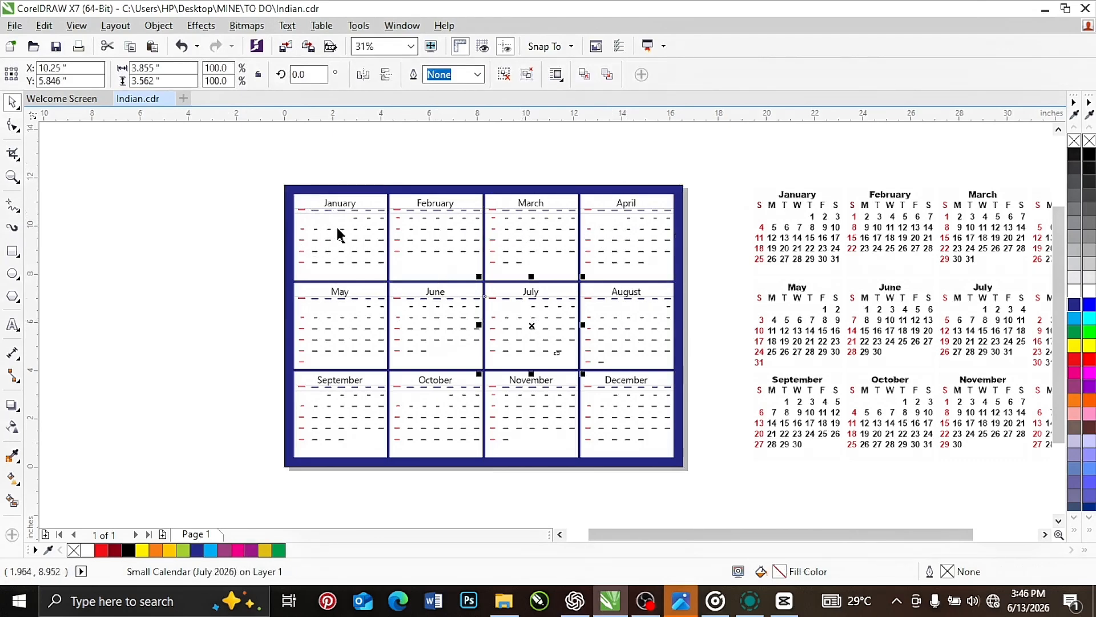
Ungroup the January block into its individual objects
{"action": "scroll", "coordinate": [337, 227], "scroll_direction": "up", "scroll_amount": 4}
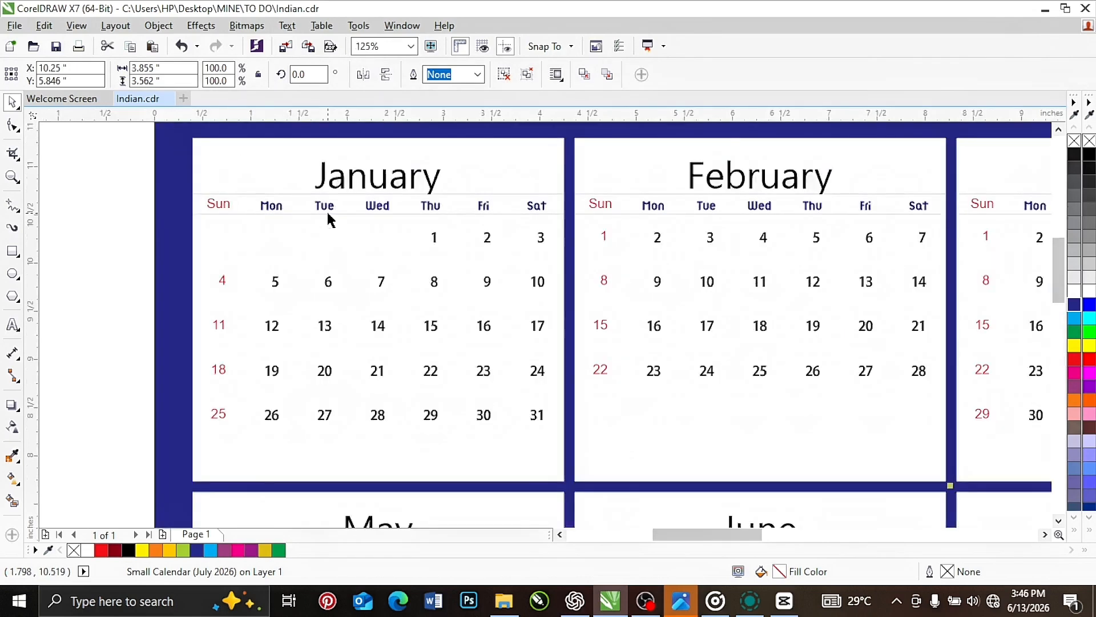
{"action": "right_click", "coordinate": [328, 220]}
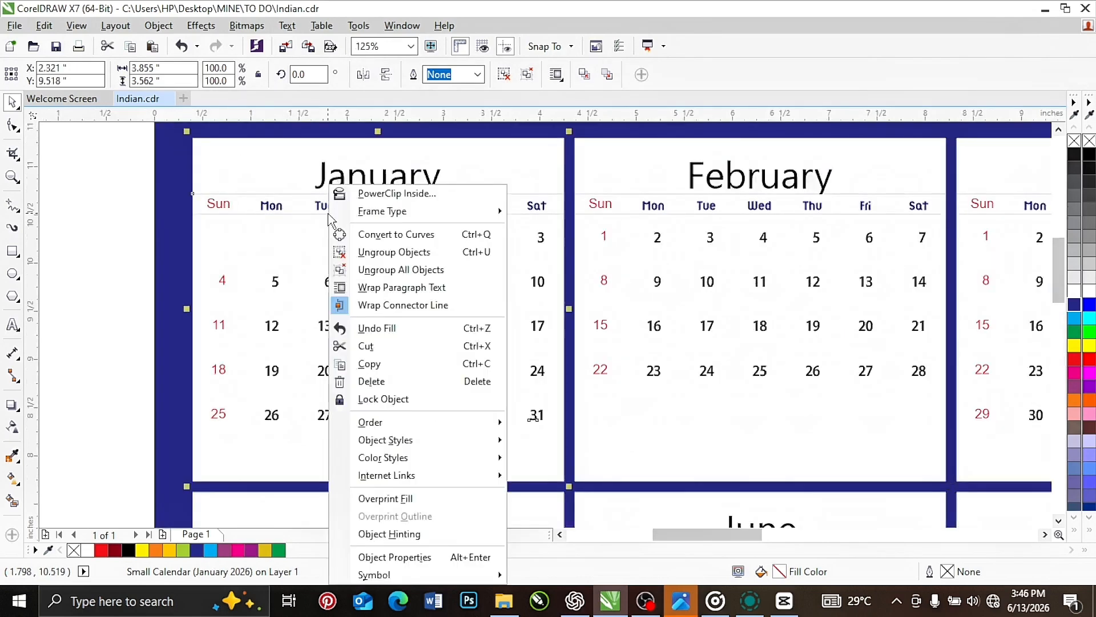
{"action": "left_click", "coordinate": [388, 254]}
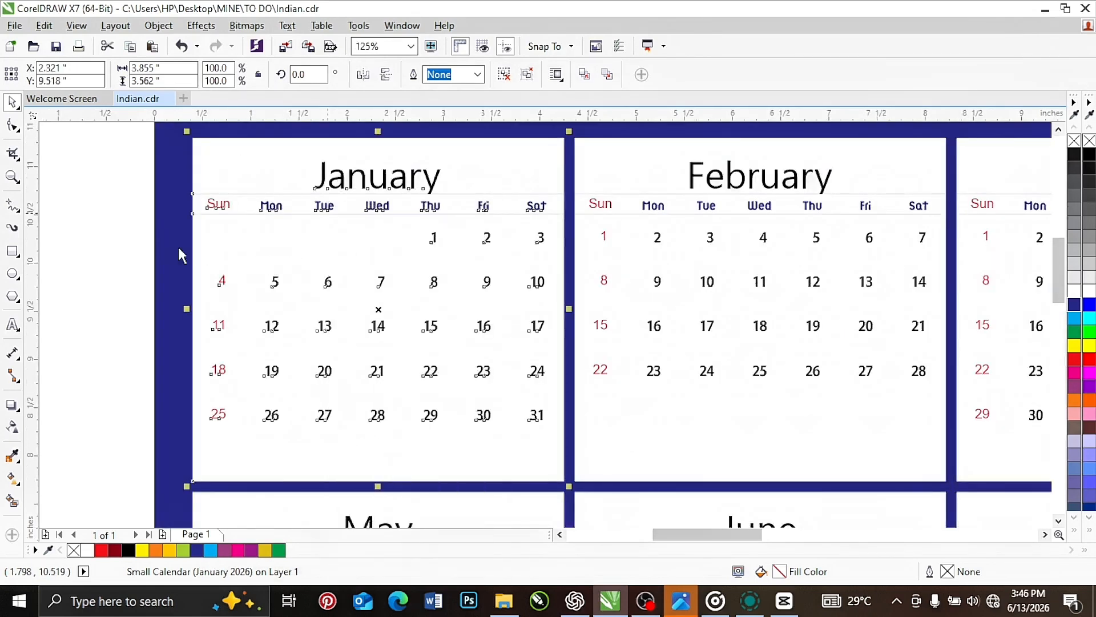
Try deleting the white header rectangle behind the January title, and undo the deletion
{"action": "left_click", "coordinate": [216, 167]}
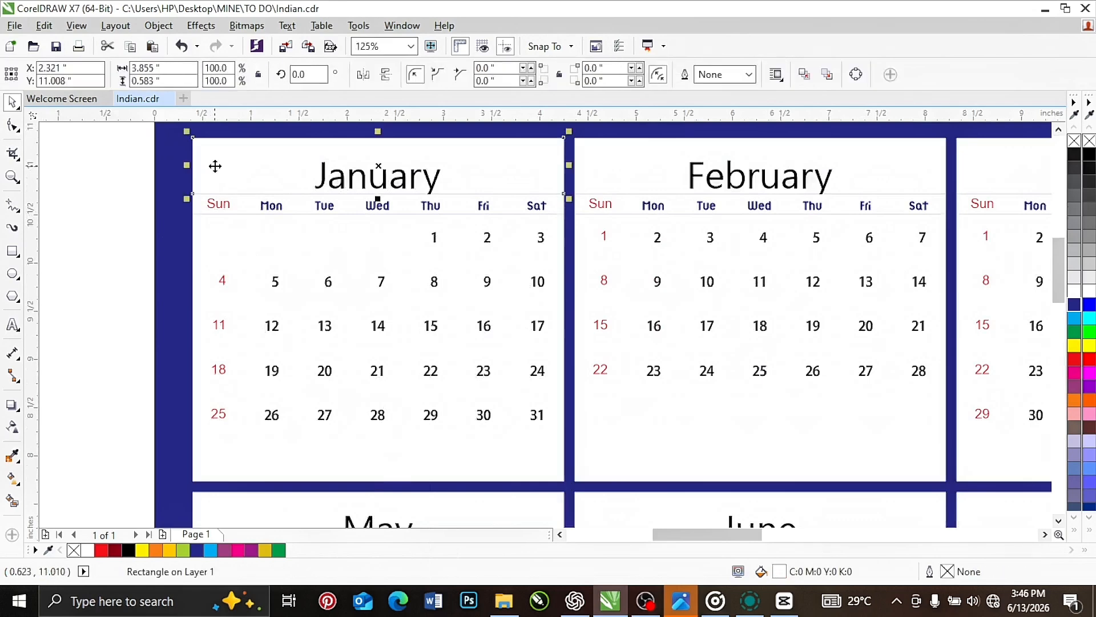
{"action": "key", "text": "Delete"}
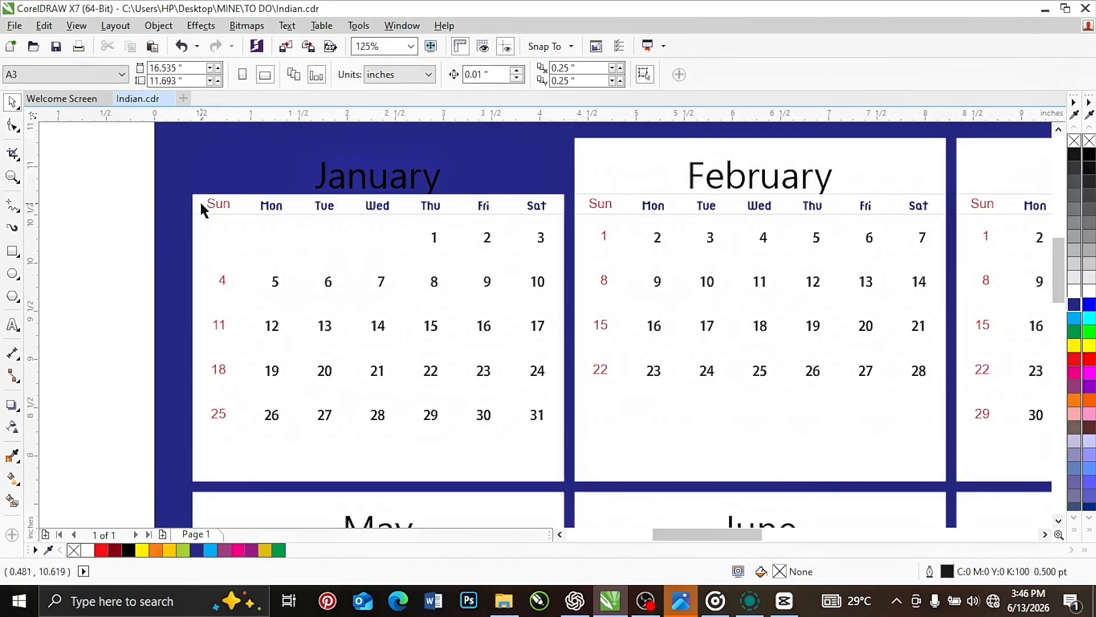
{"action": "key", "text": "ctrl+z"}
Round the January header rectangle's corners to a radius of about 0.22 inches and fill it with CMYK red
{"action": "key", "text": "F10"}
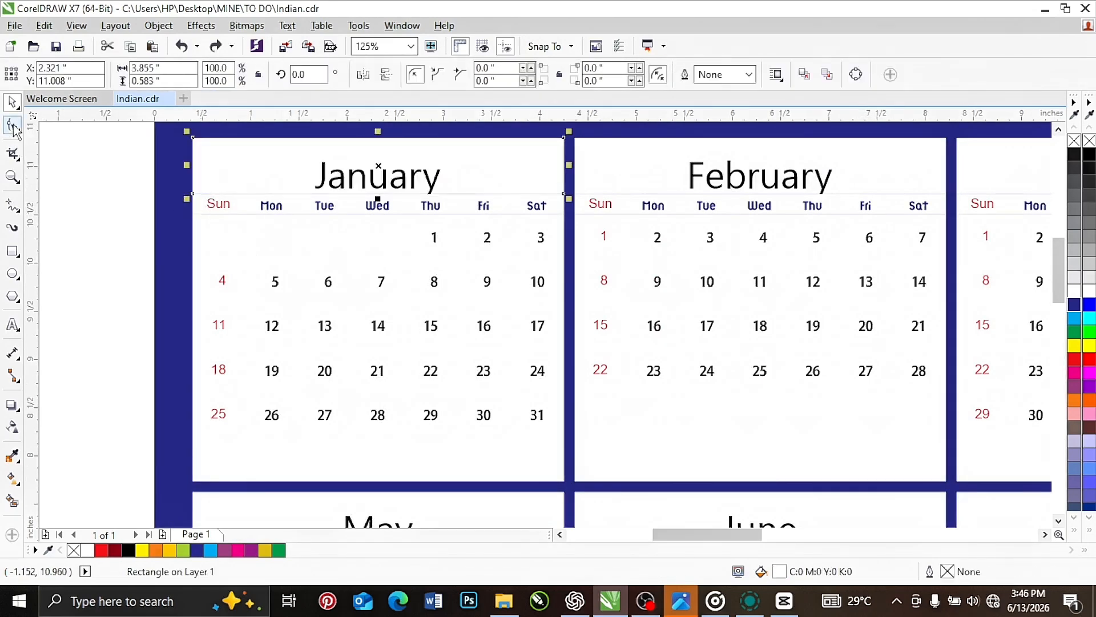
{"action": "left_click_drag", "start_coordinate": [193, 138], "coordinate": [225, 252]}
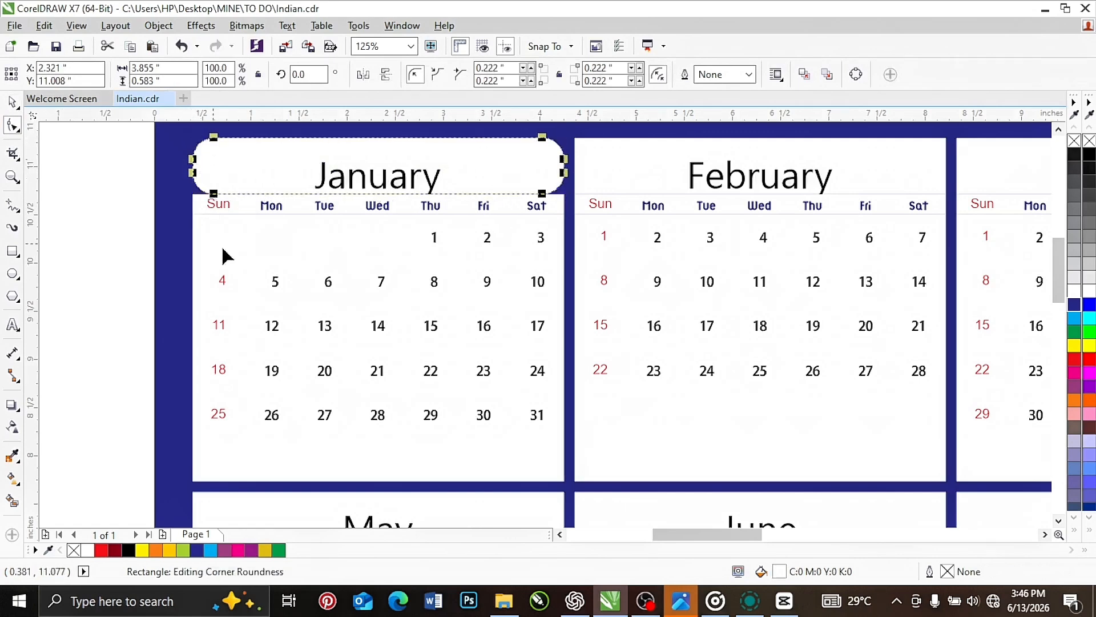
{"action": "left_click", "coordinate": [1074, 304]}
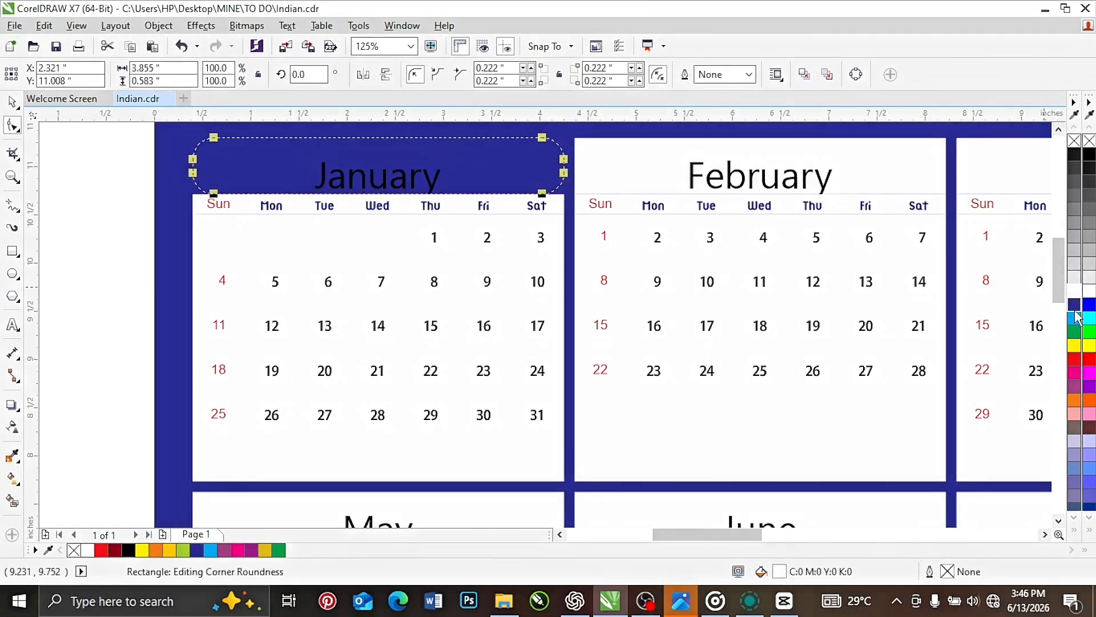
{"action": "left_click", "coordinate": [1074, 359]}
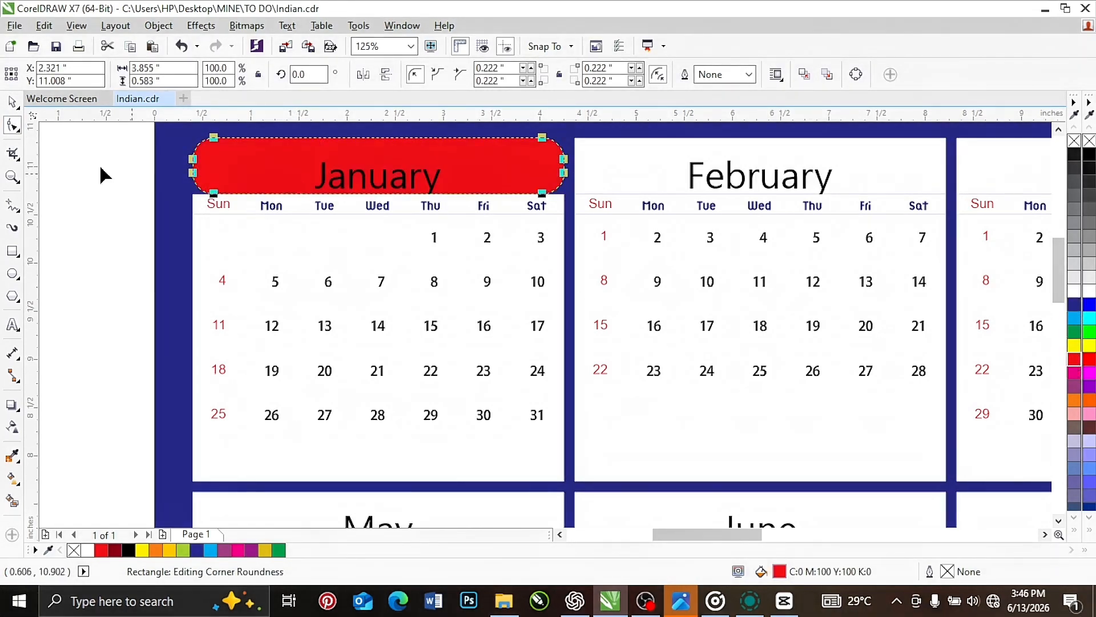
Fill the rectangle behind January's weekday names with RGB red
{"action": "left_click", "coordinate": [12, 103]}
{"action": "left_click", "coordinate": [200, 211]}
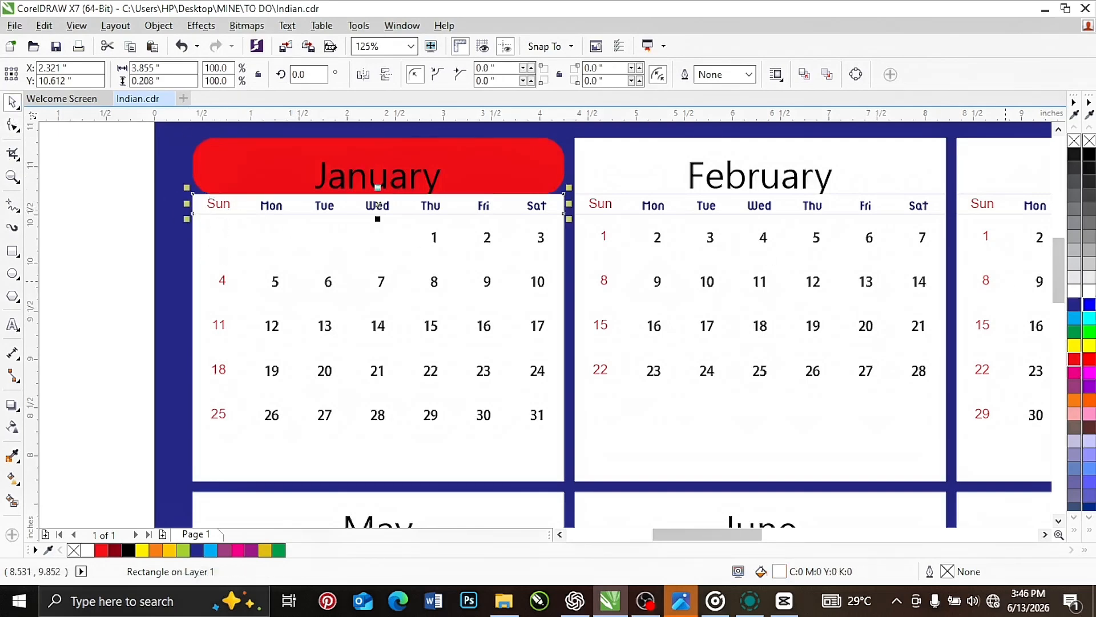
{"action": "left_click", "coordinate": [1088, 360]}
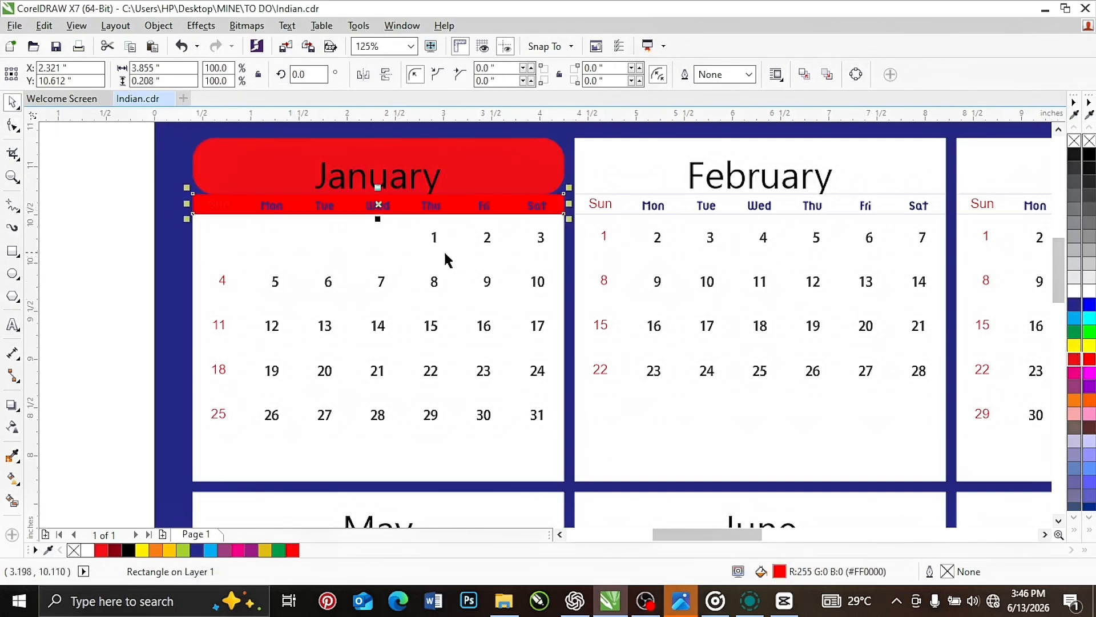
Color the January date 1 RGB blue
{"action": "left_click", "coordinate": [434, 238]}
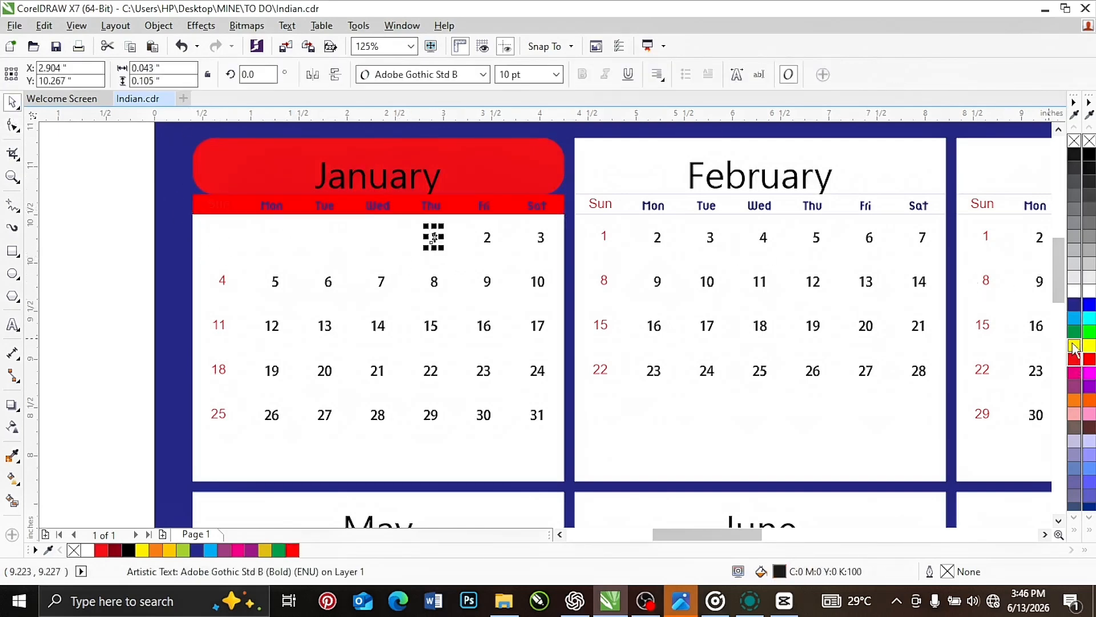
{"action": "left_click", "coordinate": [1090, 304]}
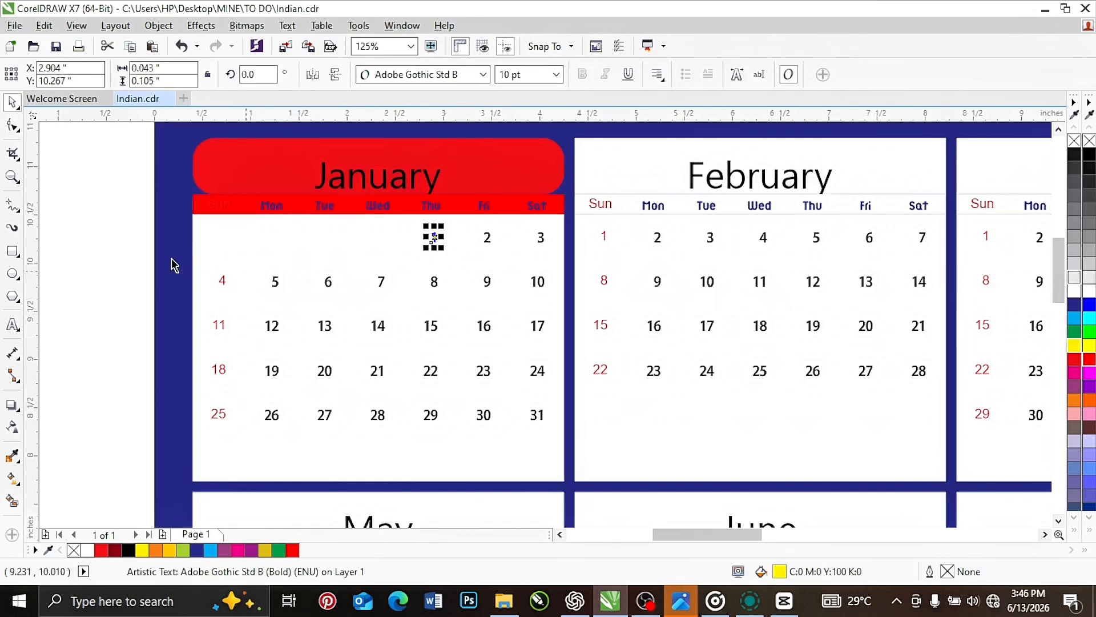
{"action": "left_click", "coordinate": [114, 222]}
Group all objects of the January block back together
{"action": "scroll", "coordinate": [391, 294], "scroll_direction": "down", "scroll_amount": 2}
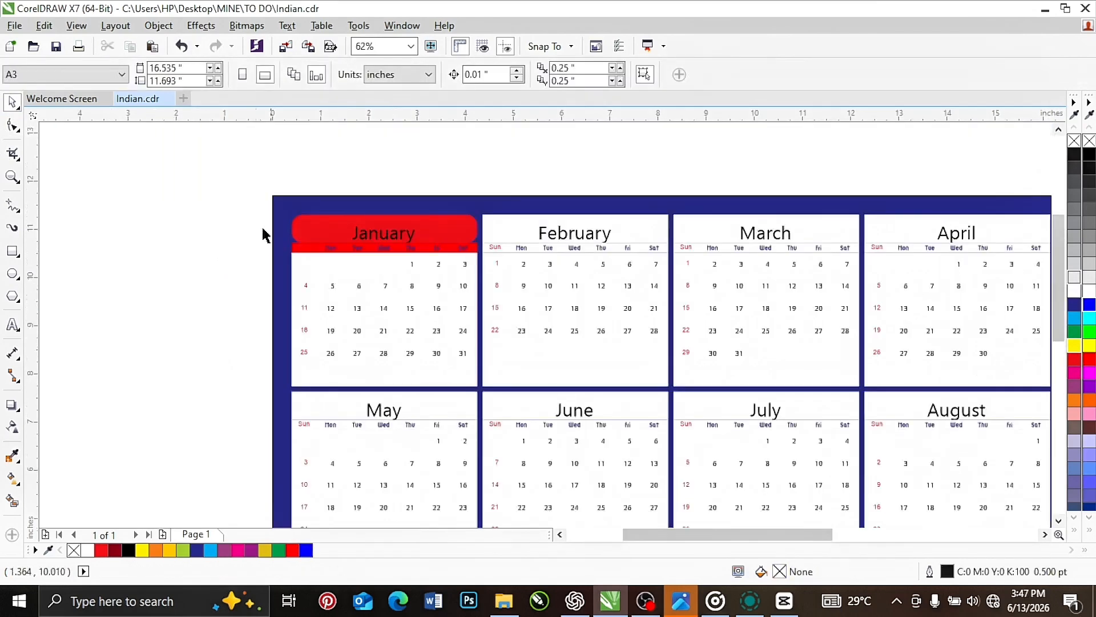
{"action": "left_click_drag", "start_coordinate": [230, 171], "coordinate": [500, 420]}
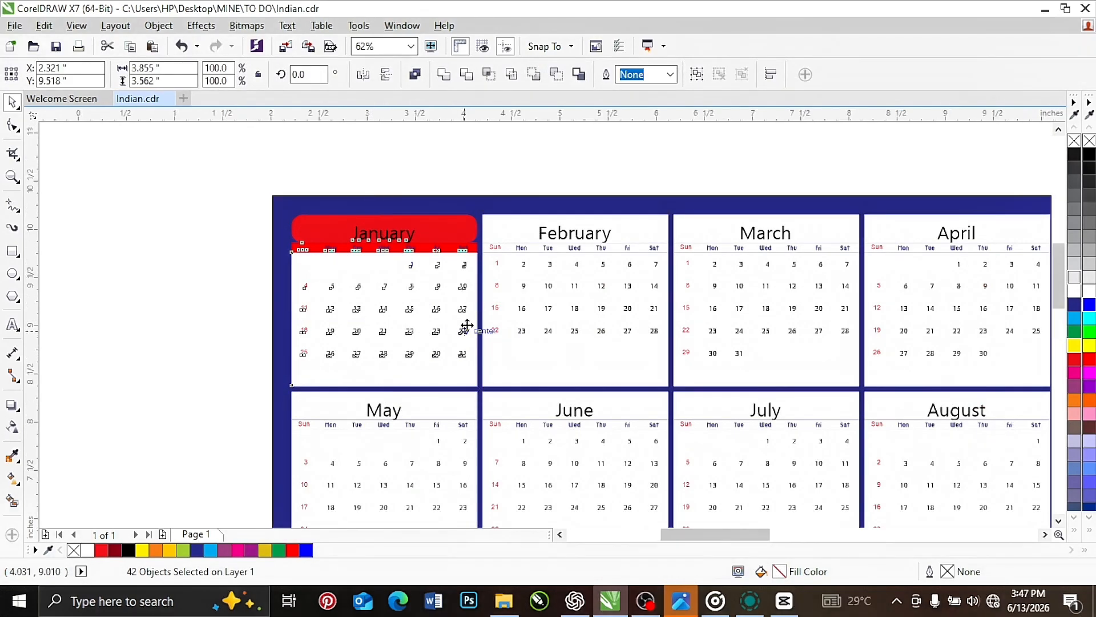
{"action": "scroll", "coordinate": [466, 333], "scroll_direction": "up", "scroll_amount": 2}
{"action": "scroll", "coordinate": [502, 349], "scroll_direction": "down", "scroll_amount": 2}
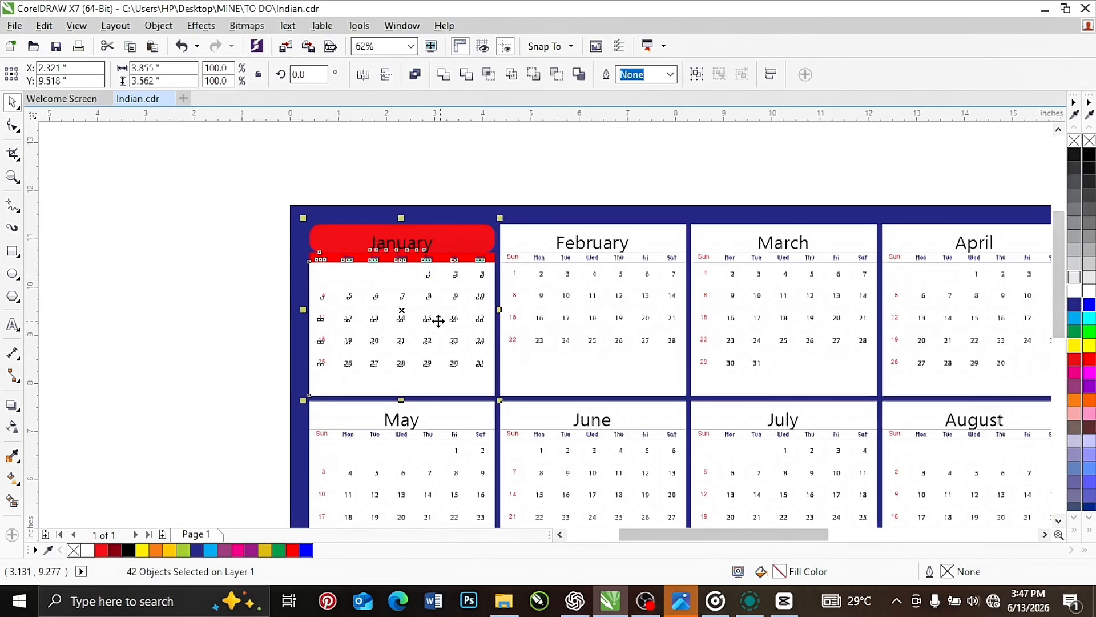
{"action": "key", "text": "ctrl+g"}
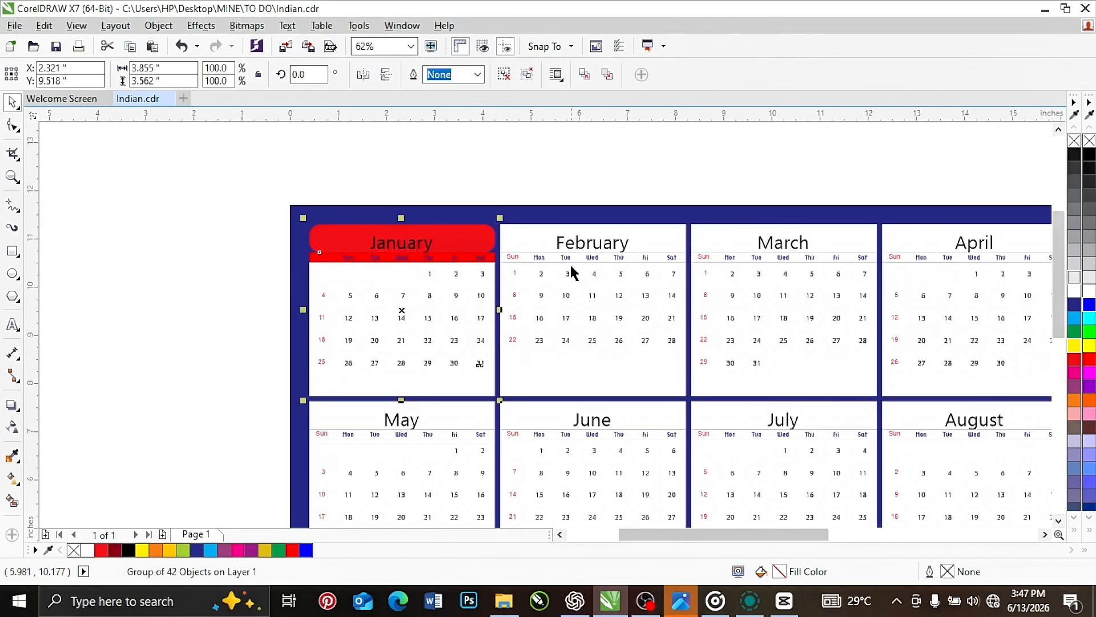
Fill the February header rectangle with RGB yellow while its block stays grouped
{"action": "scroll", "coordinate": [599, 246], "scroll_direction": "up", "scroll_amount": 2}
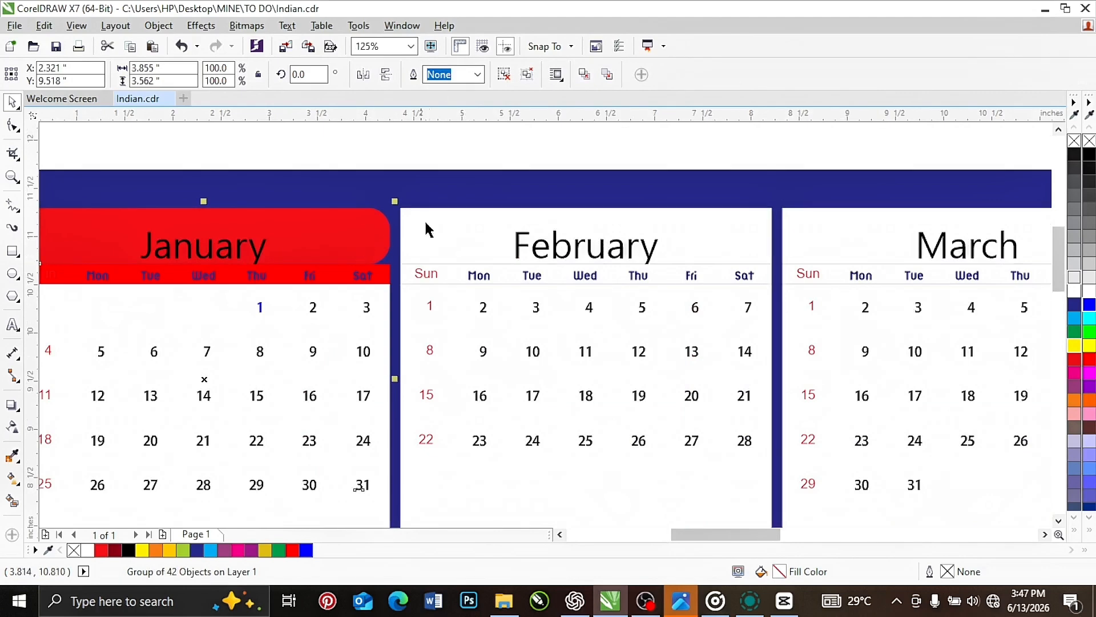
{"action": "left_click", "coordinate": [441, 186]}
{"action": "left_click", "coordinate": [445, 239]}
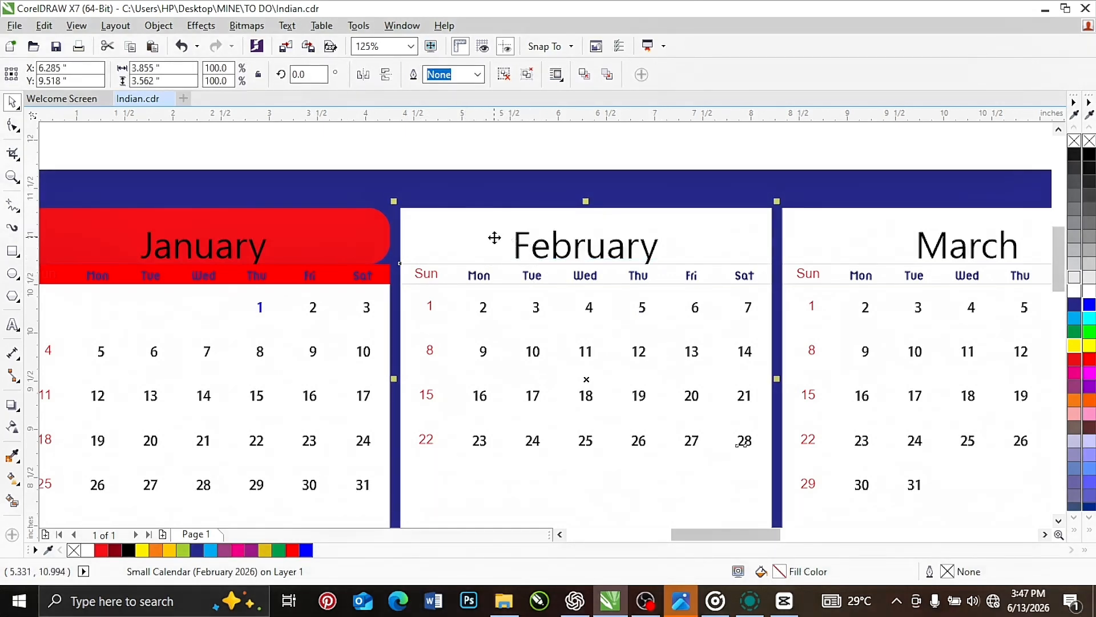
{"action": "left_click", "coordinate": [495, 237], "text": "ctrl"}
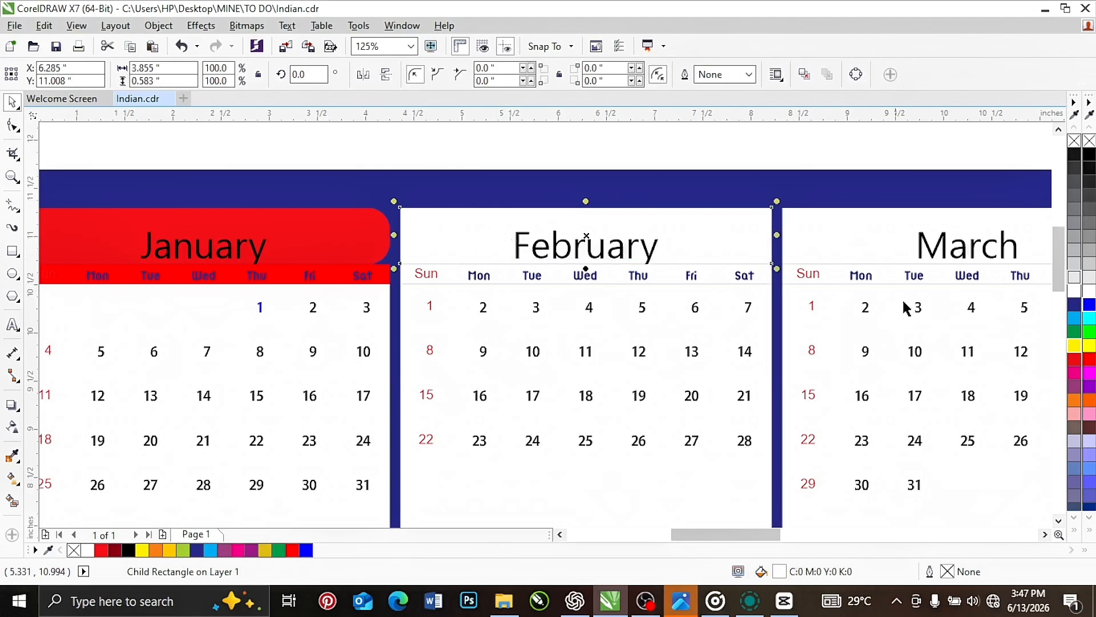
{"action": "left_click", "coordinate": [1087, 347]}
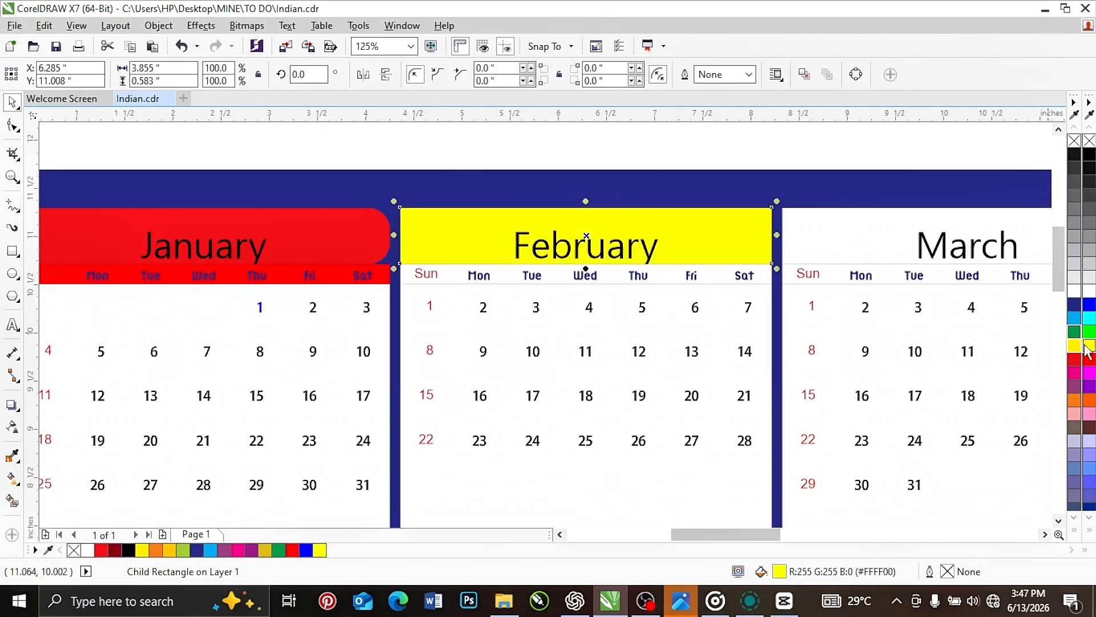
Color the Mon label in the February block orange (#FF6600)
{"action": "left_click", "coordinate": [478, 277], "text": "ctrl"}
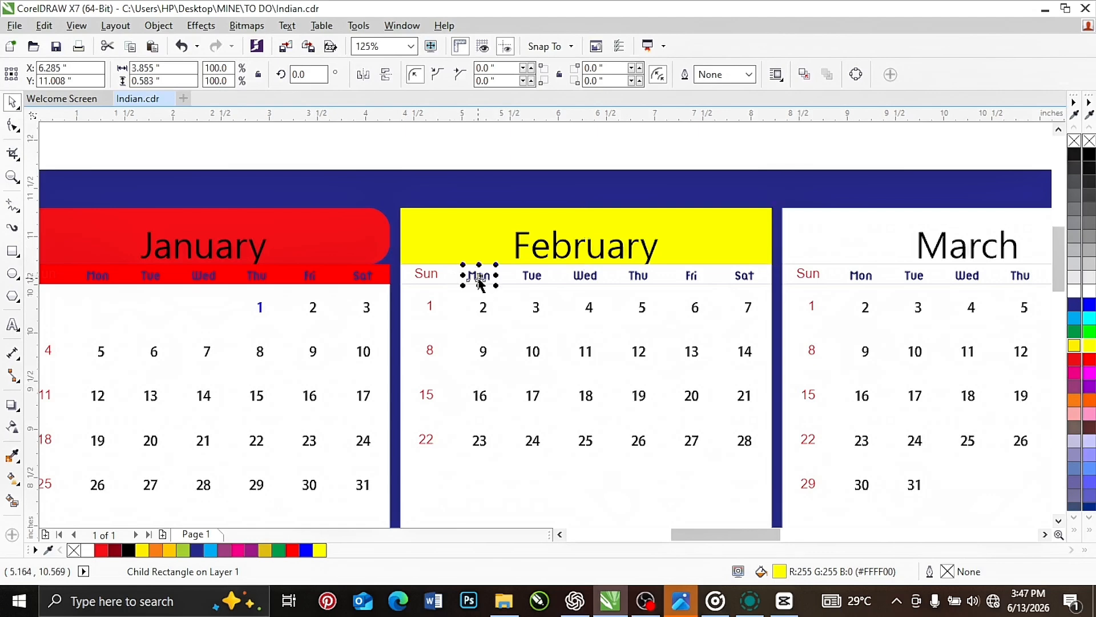
{"action": "left_click", "coordinate": [1090, 358]}
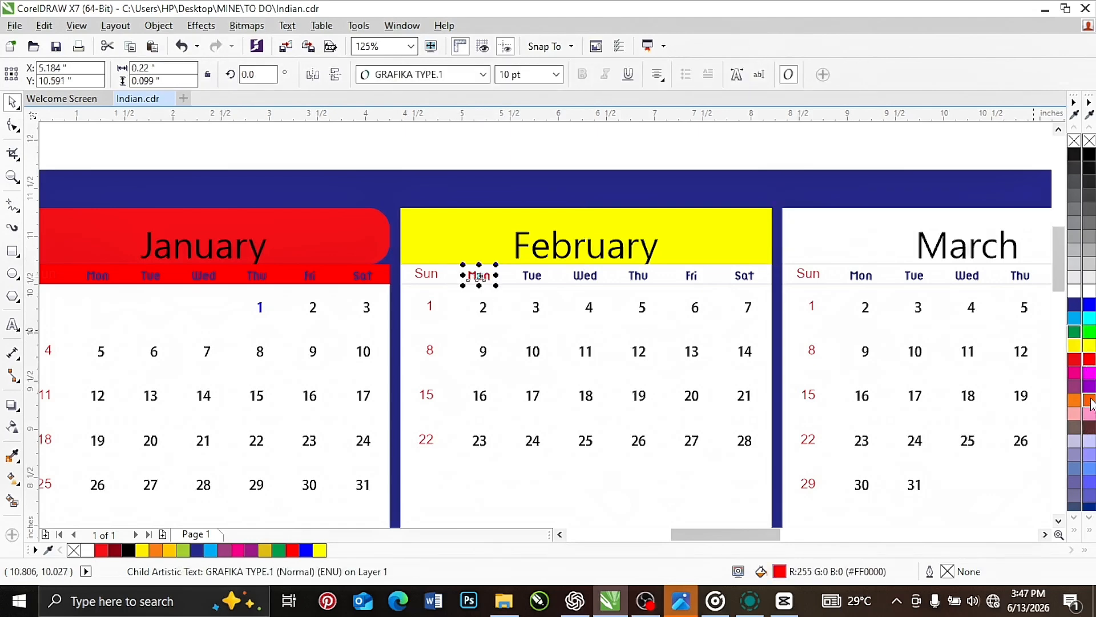
{"action": "left_click", "coordinate": [1089, 399]}
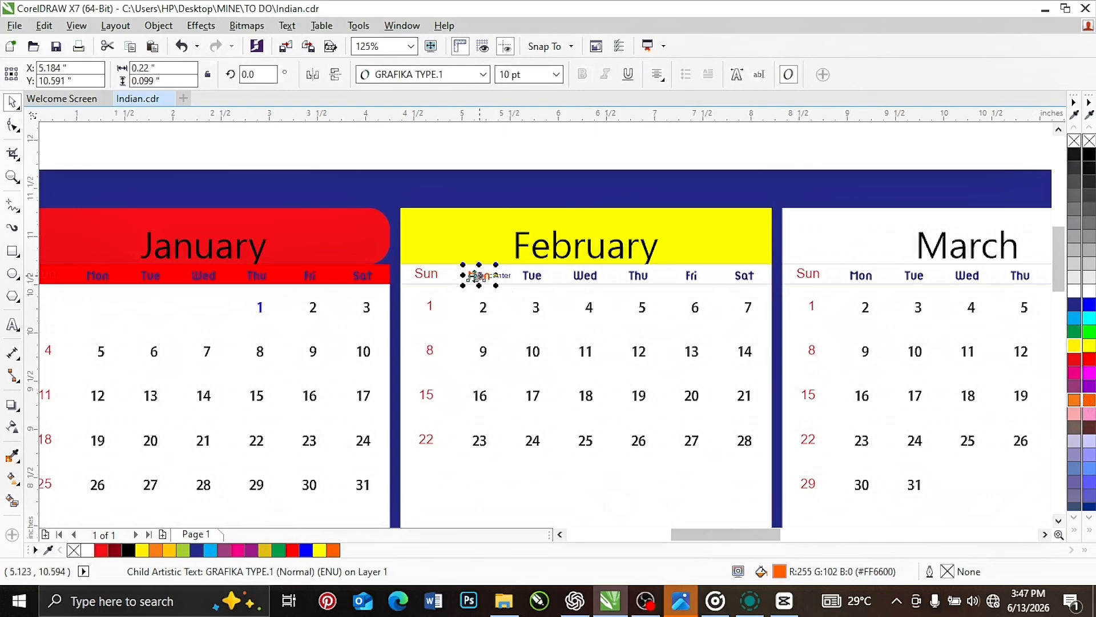
Color the February date 3 green and enlarge it to about 27 pt
{"action": "scroll", "coordinate": [479, 276], "scroll_direction": "up", "scroll_amount": 3}
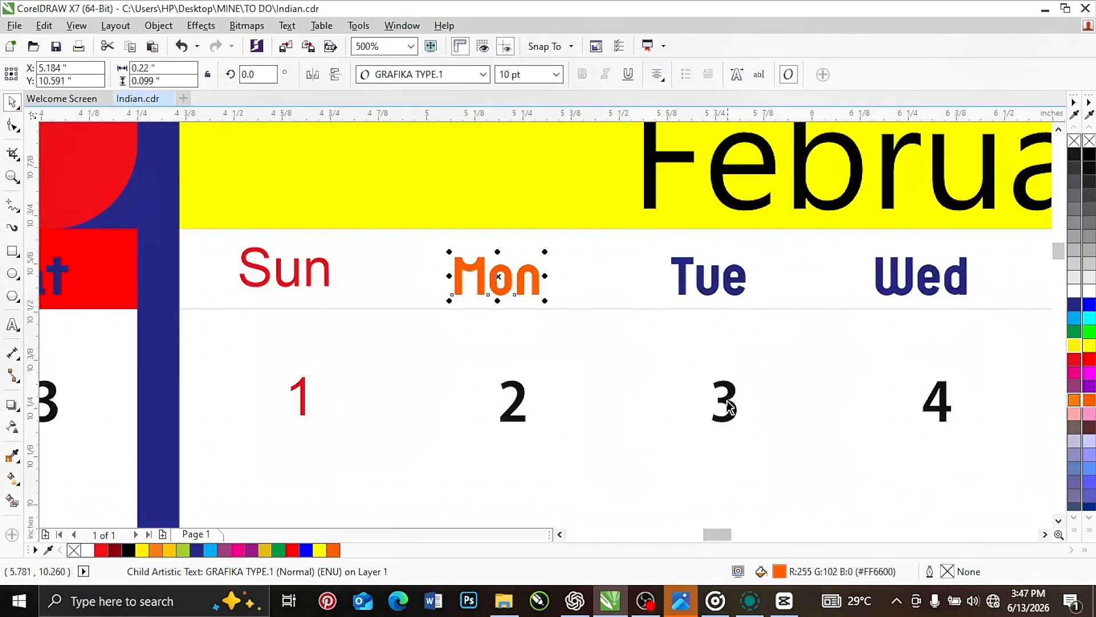
{"action": "left_click", "coordinate": [726, 403]}
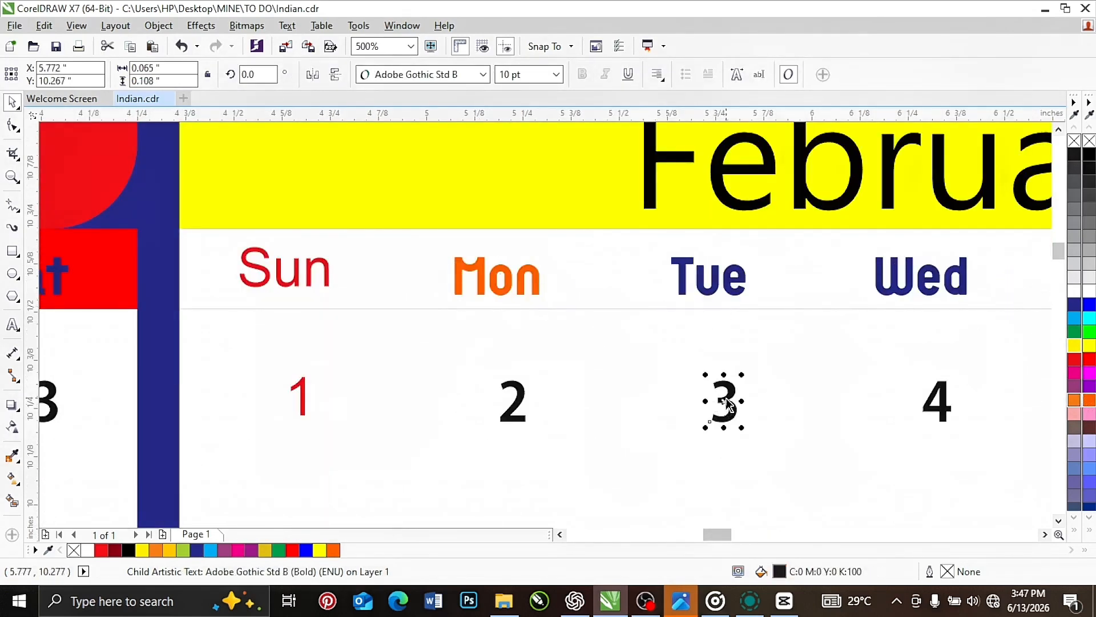
{"action": "left_click", "coordinate": [1075, 333]}
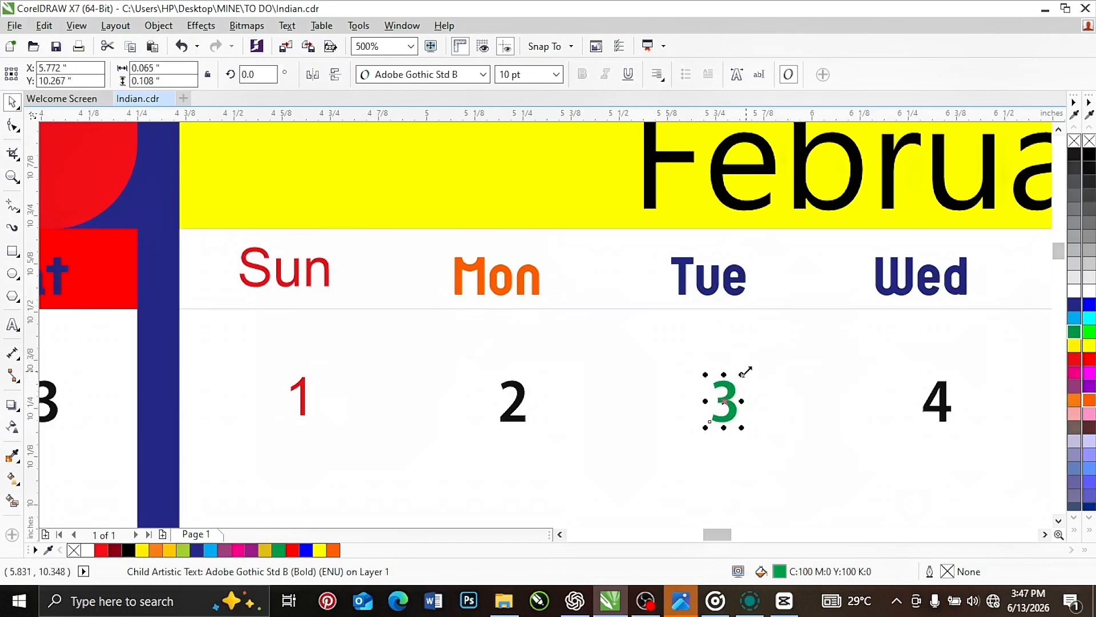
{"action": "left_click_drag", "start_coordinate": [742, 374], "coordinate": [714, 374]}
Examine the enlarged February date and the recolored January and February blocks within the whole calendar
{"action": "scroll", "coordinate": [472, 277], "scroll_direction": "down", "scroll_amount": 1}
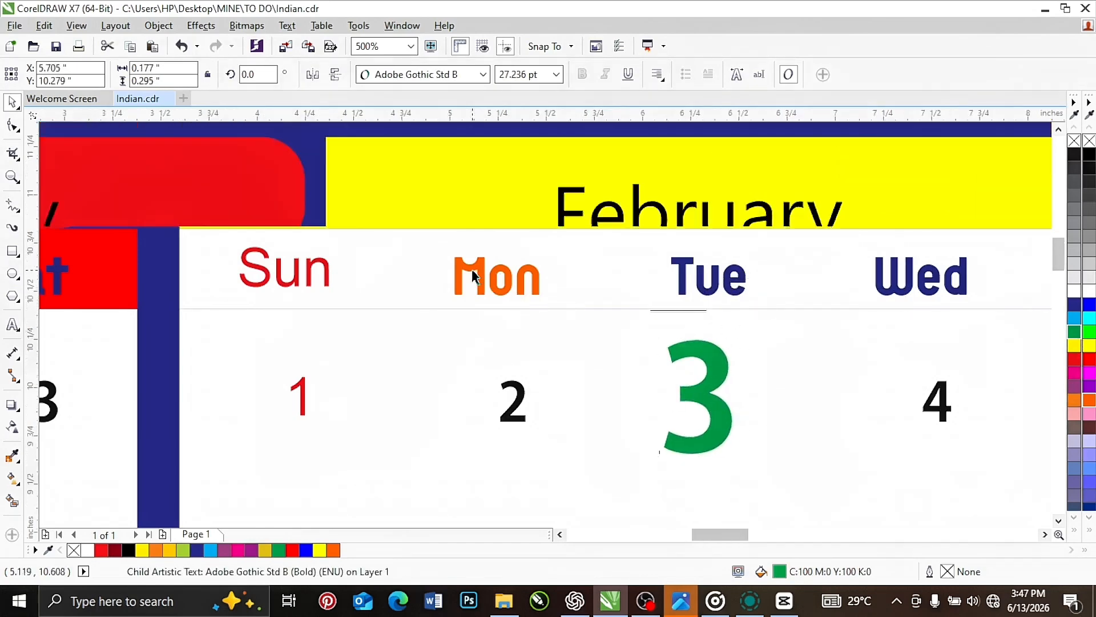
{"action": "scroll", "coordinate": [472, 277], "scroll_direction": "down", "scroll_amount": 2}
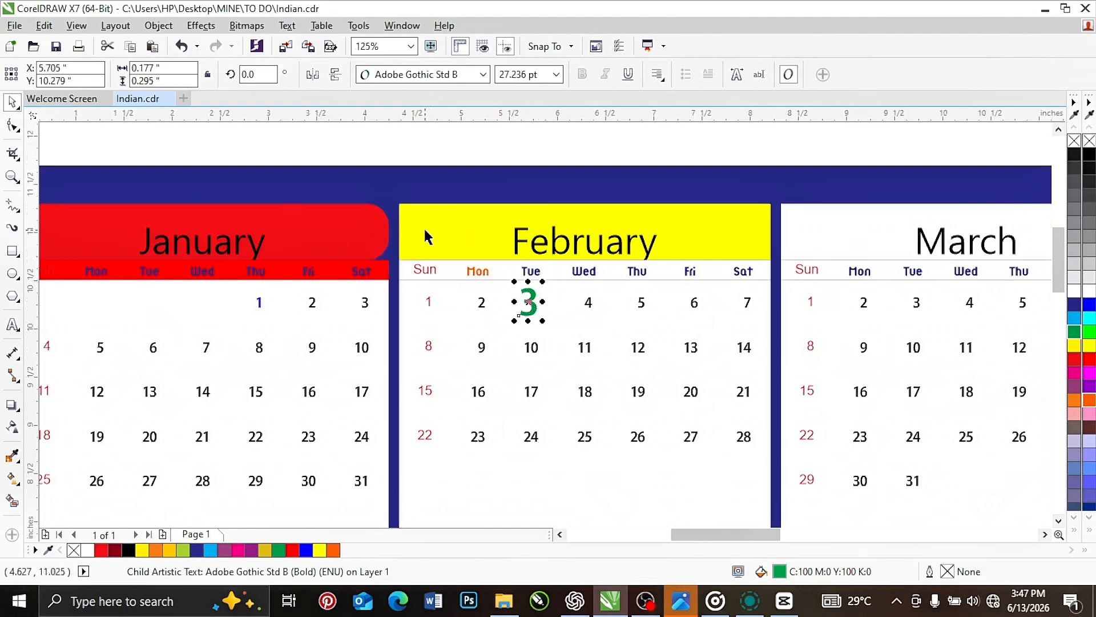
{"action": "scroll", "coordinate": [524, 273], "scroll_direction": "down", "scroll_amount": 1}
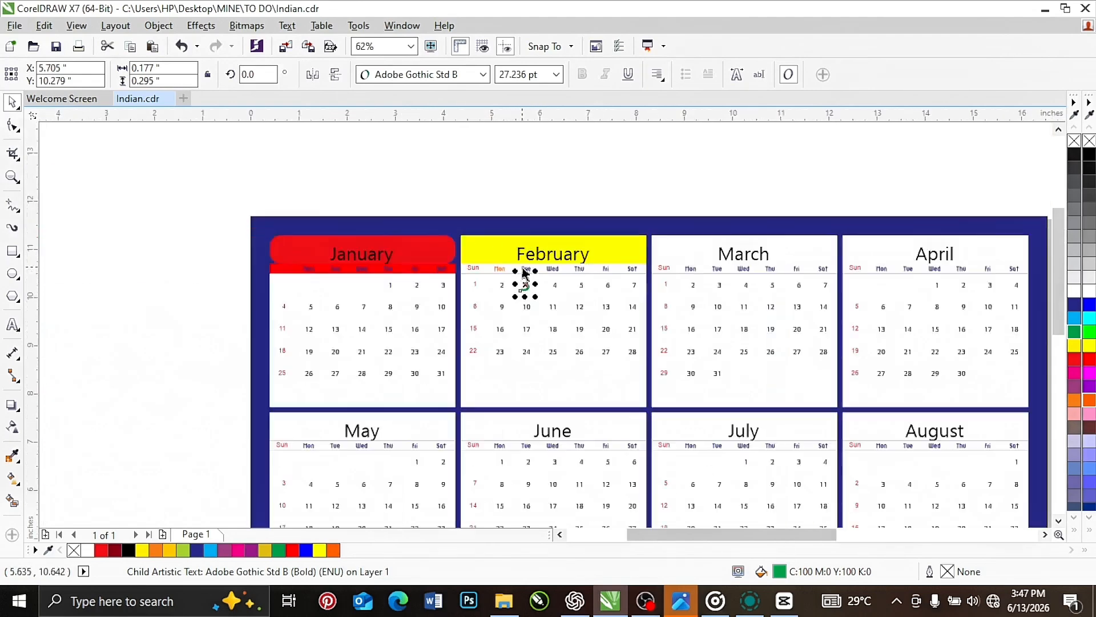
{"action": "scroll", "coordinate": [543, 297], "scroll_direction": "up", "scroll_amount": 3}
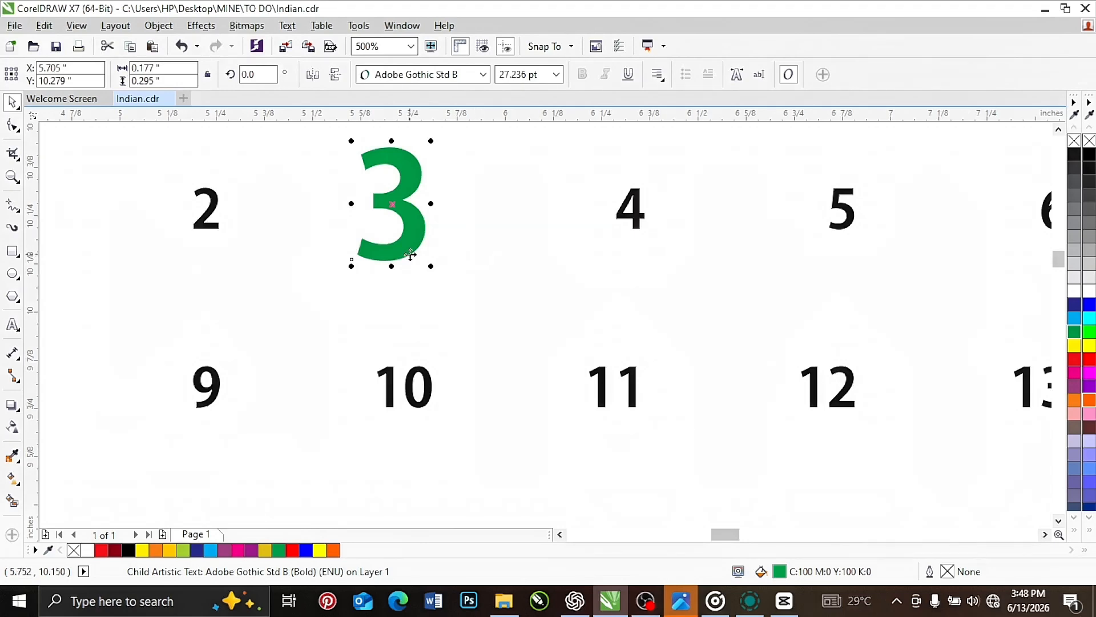
{"action": "scroll", "coordinate": [408, 256], "scroll_direction": "down", "scroll_amount": 2}
{"action": "scroll", "coordinate": [398, 248], "scroll_direction": "down", "scroll_amount": 1}
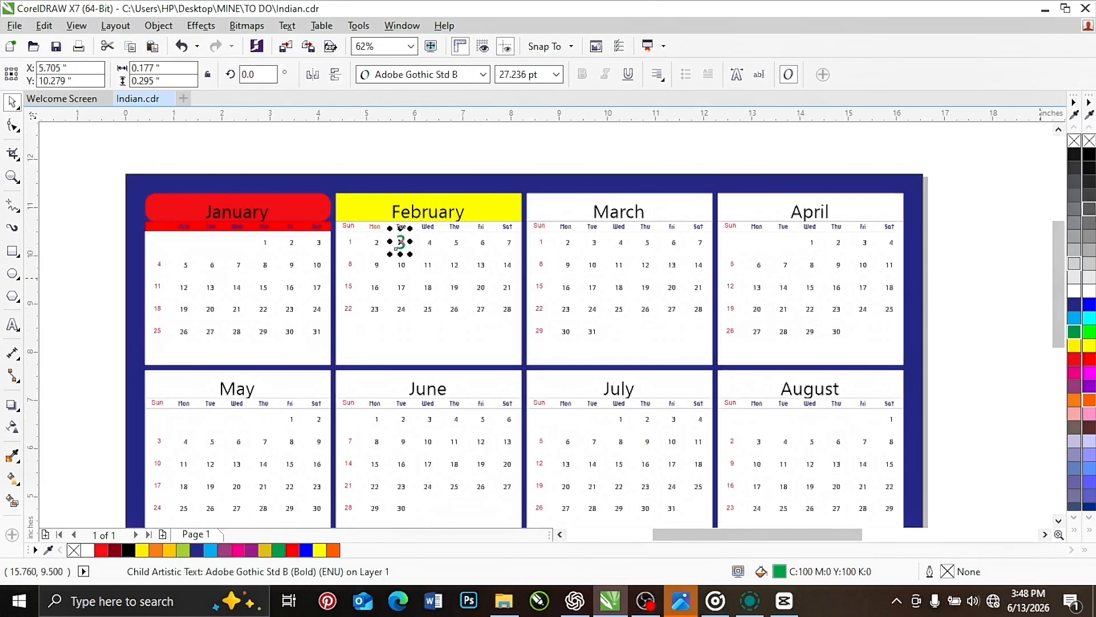
{"action": "left_click_drag", "start_coordinate": [1059, 255], "coordinate": [1059, 272]}
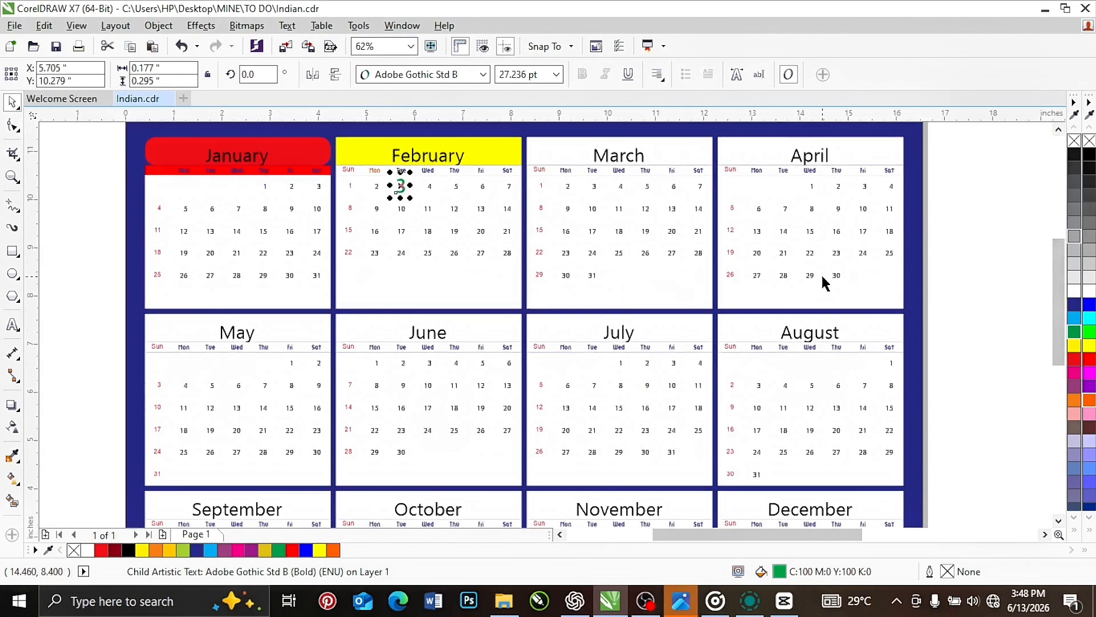
{"action": "scroll", "coordinate": [533, 319], "scroll_direction": "down", "scroll_amount": 1}
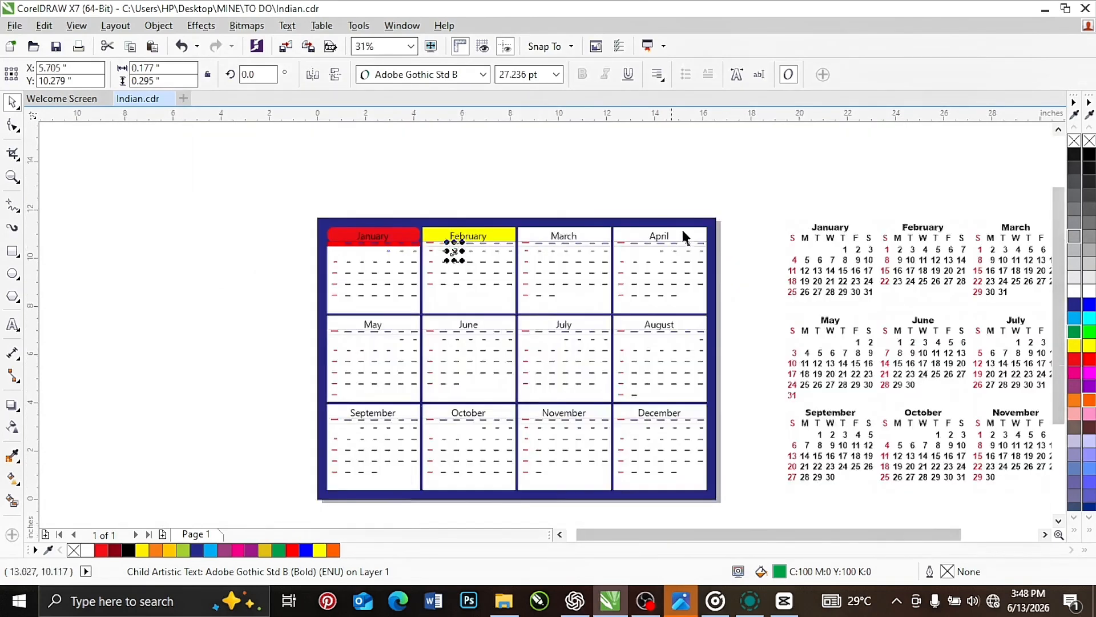
Select the page-sized dark blue background rectangle behind the calendar
{"action": "left_click", "coordinate": [692, 200]}
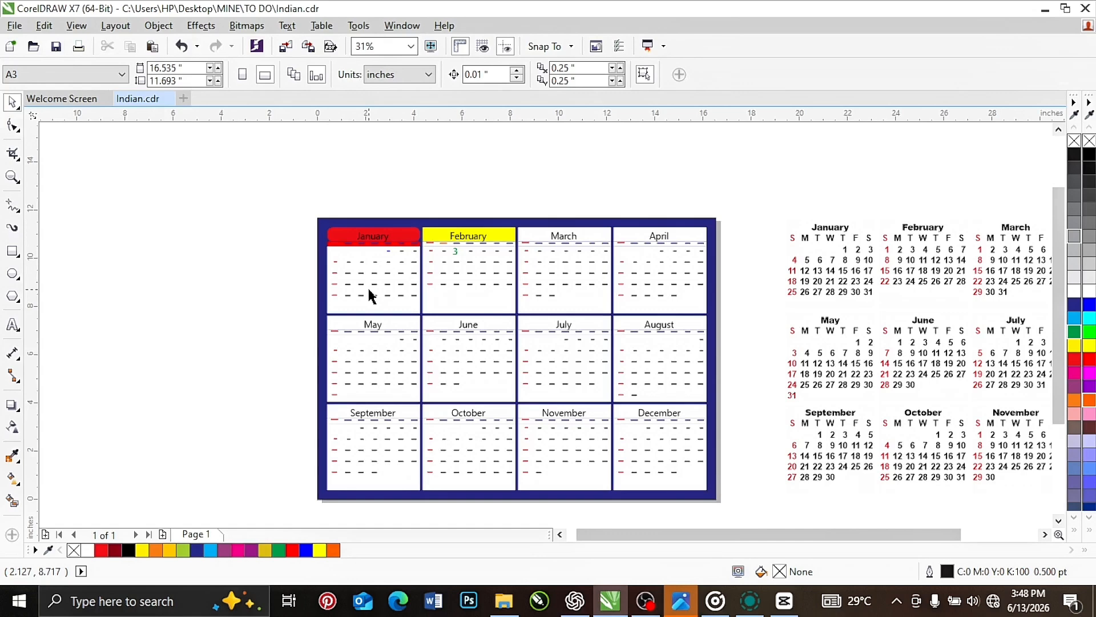
{"action": "left_click", "coordinate": [319, 222]}
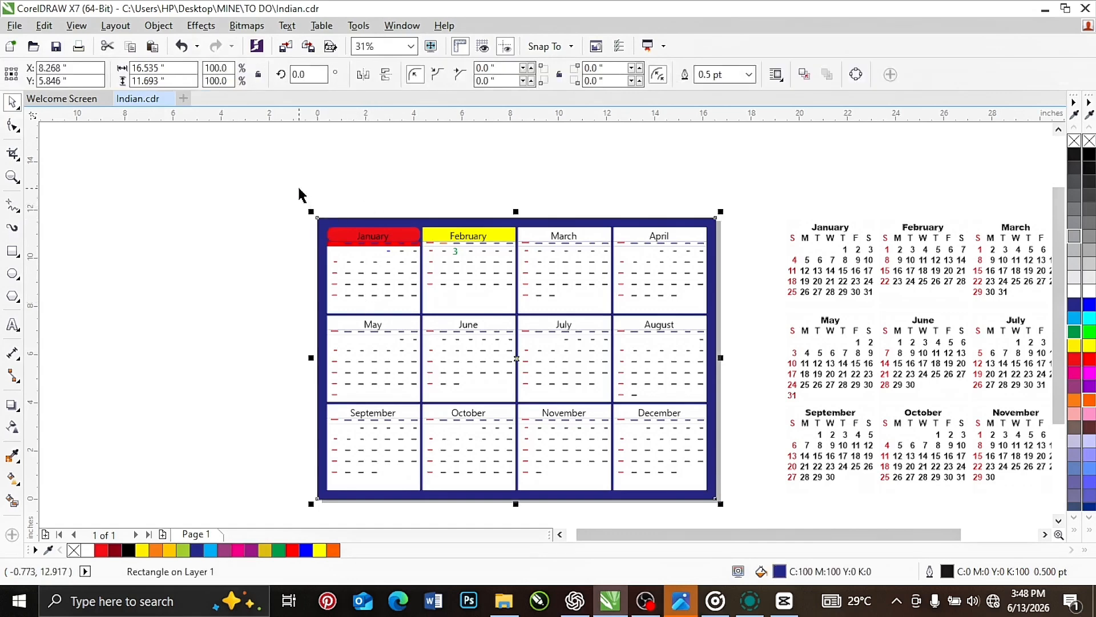